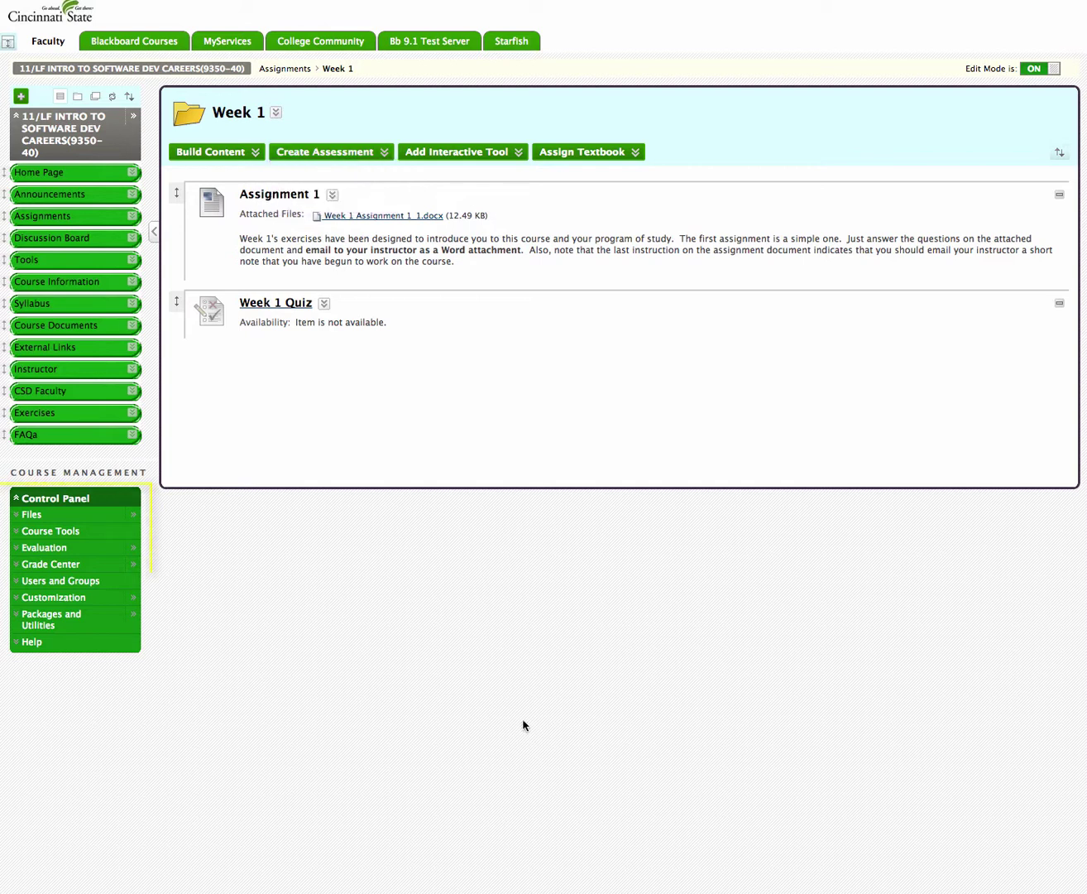
- Open the course's list of tests and make a copy of the Week 1 Quiz
click(85, 529)
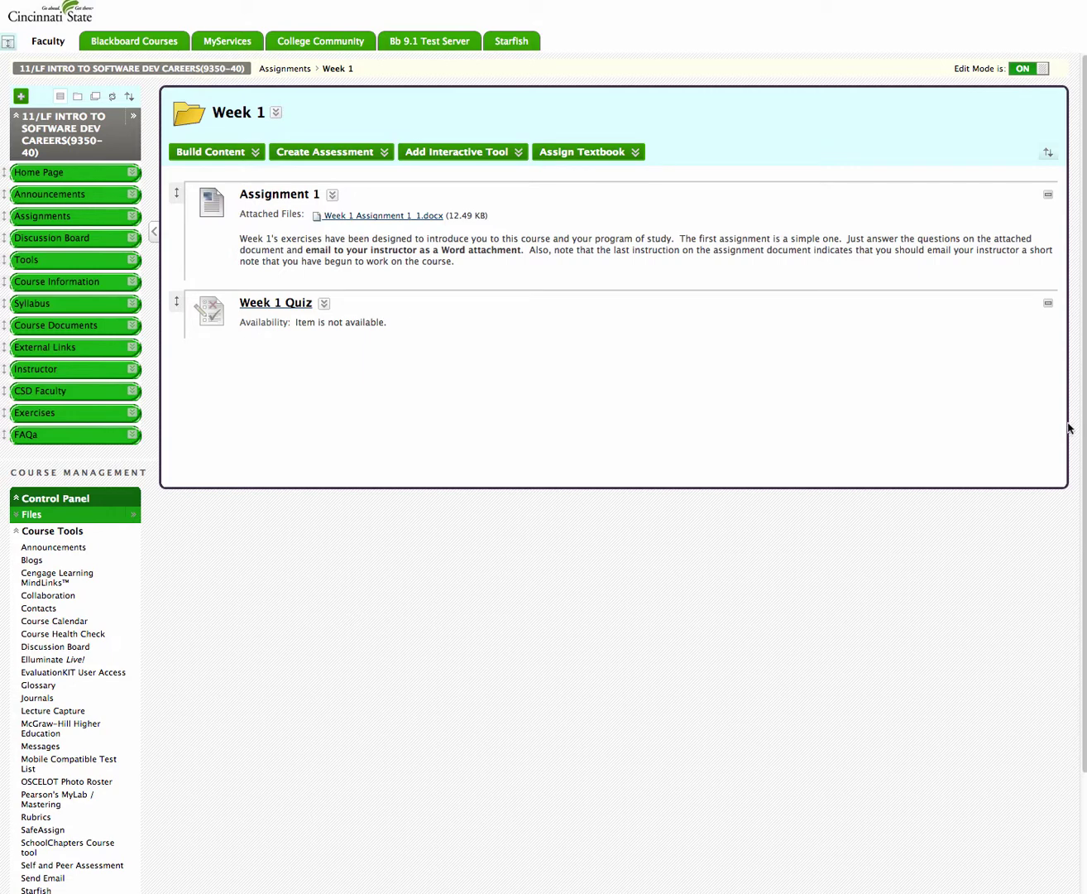
scroll(1082, 424, down, 1)
scroll(520, 529, down, 3)
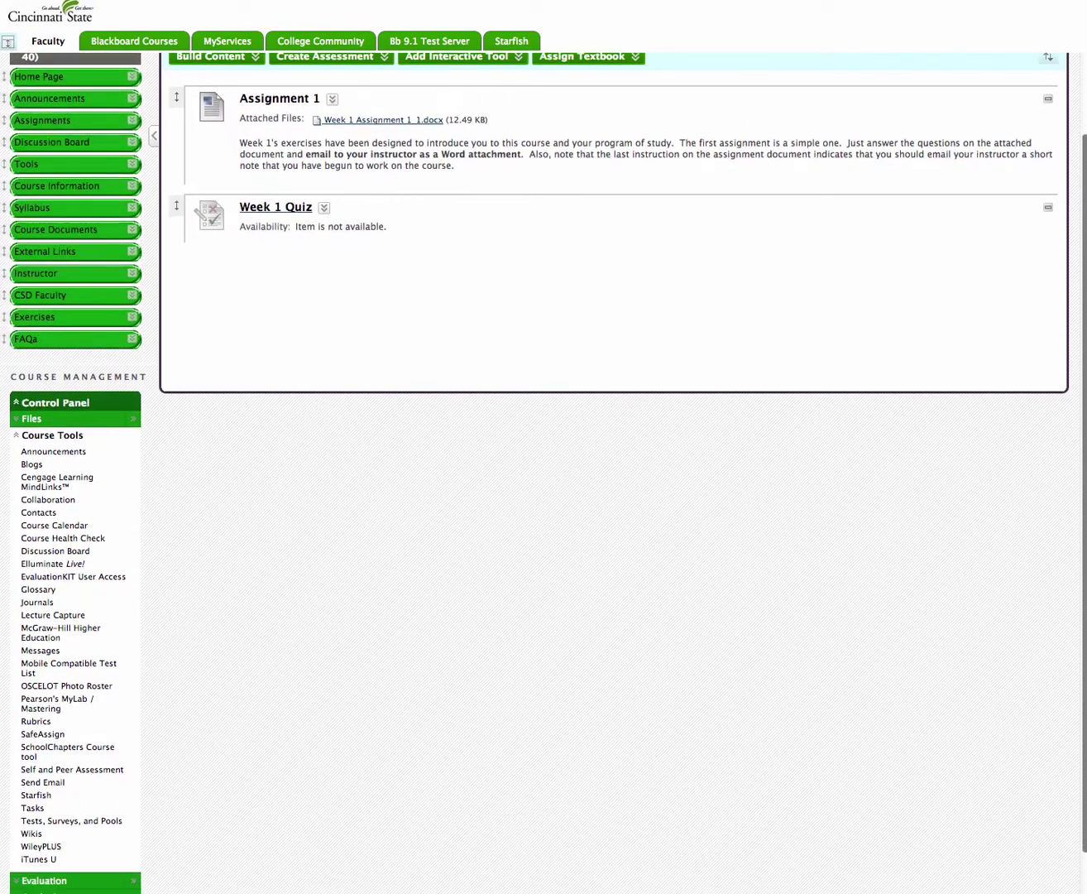
click(110, 822)
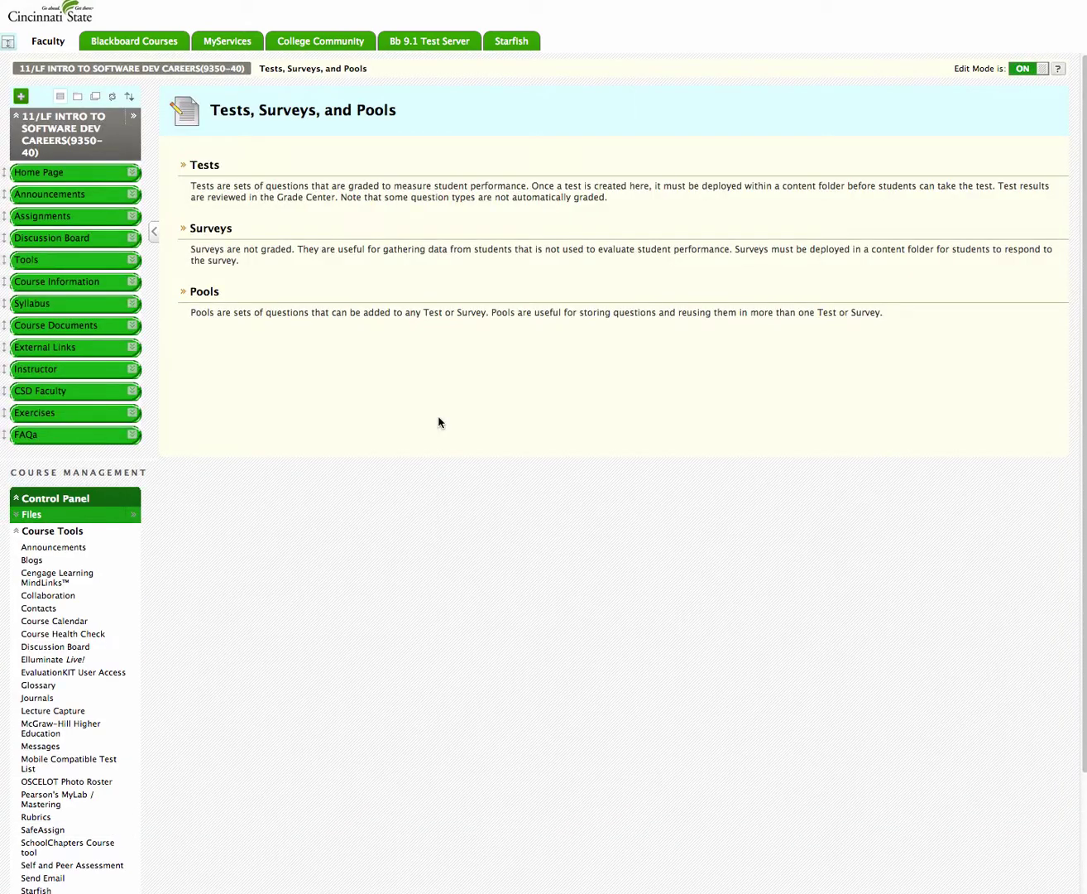
click(205, 166)
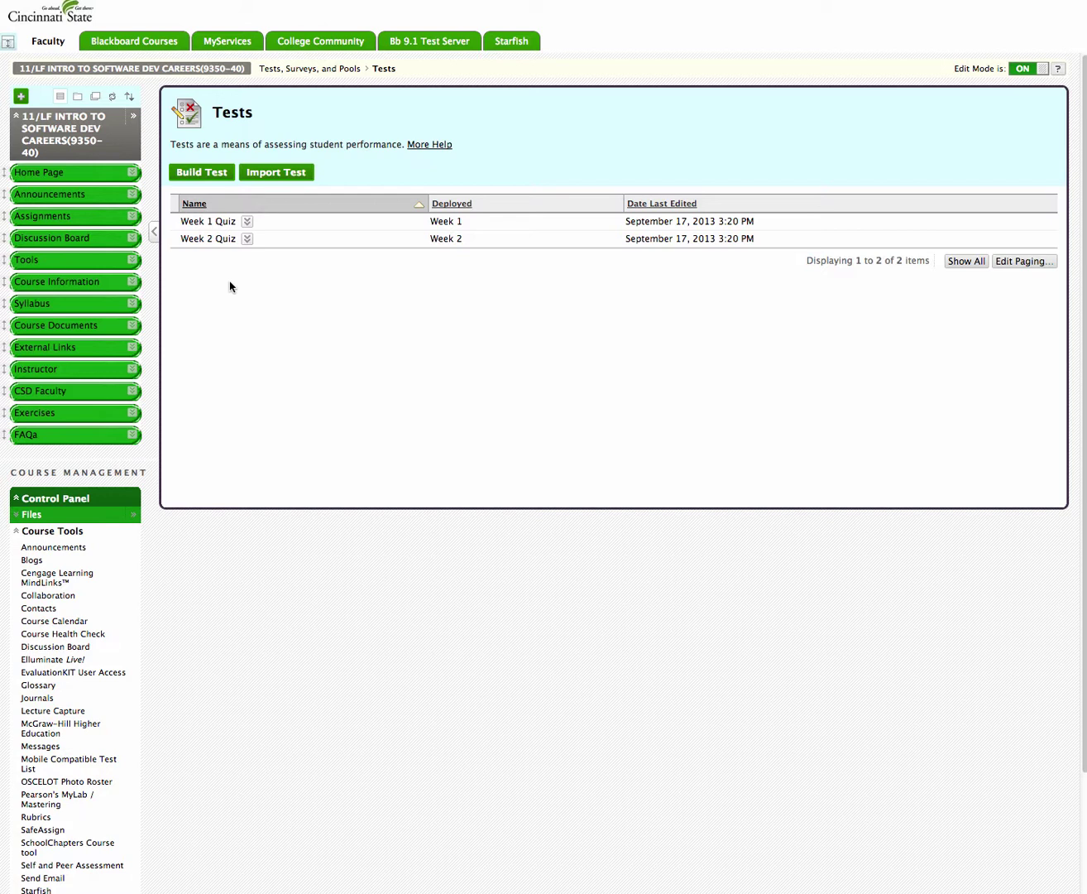
click(245, 221)
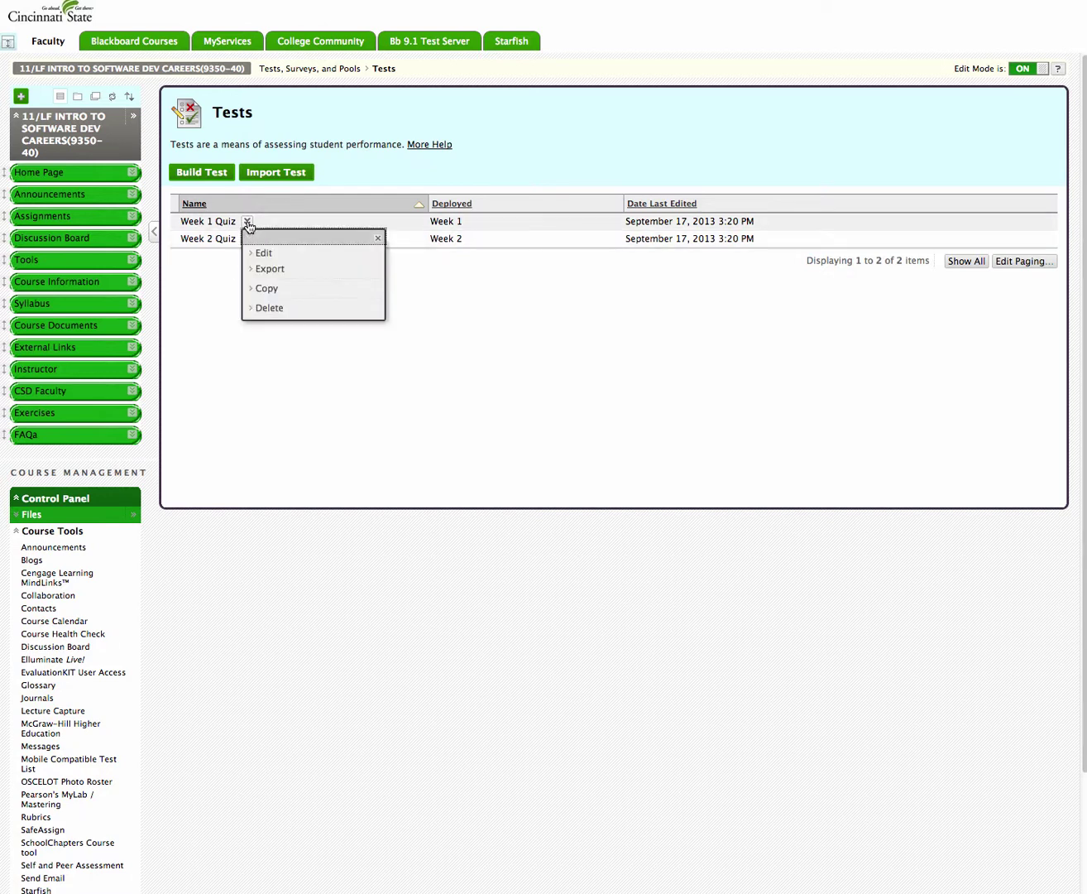
click(255, 289)
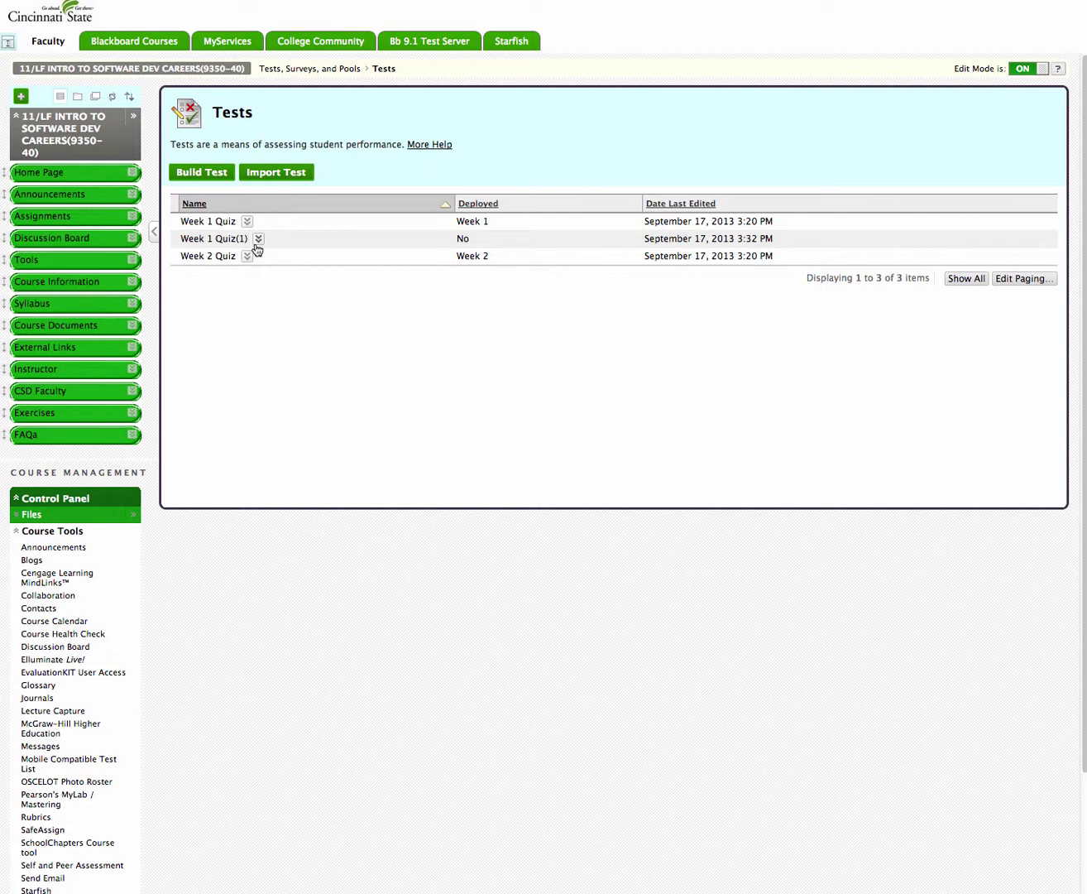
- Rename the copied Week 1 quiz to "Week 1 Quiz(1A)" in its test information and submit the change
click(258, 240)
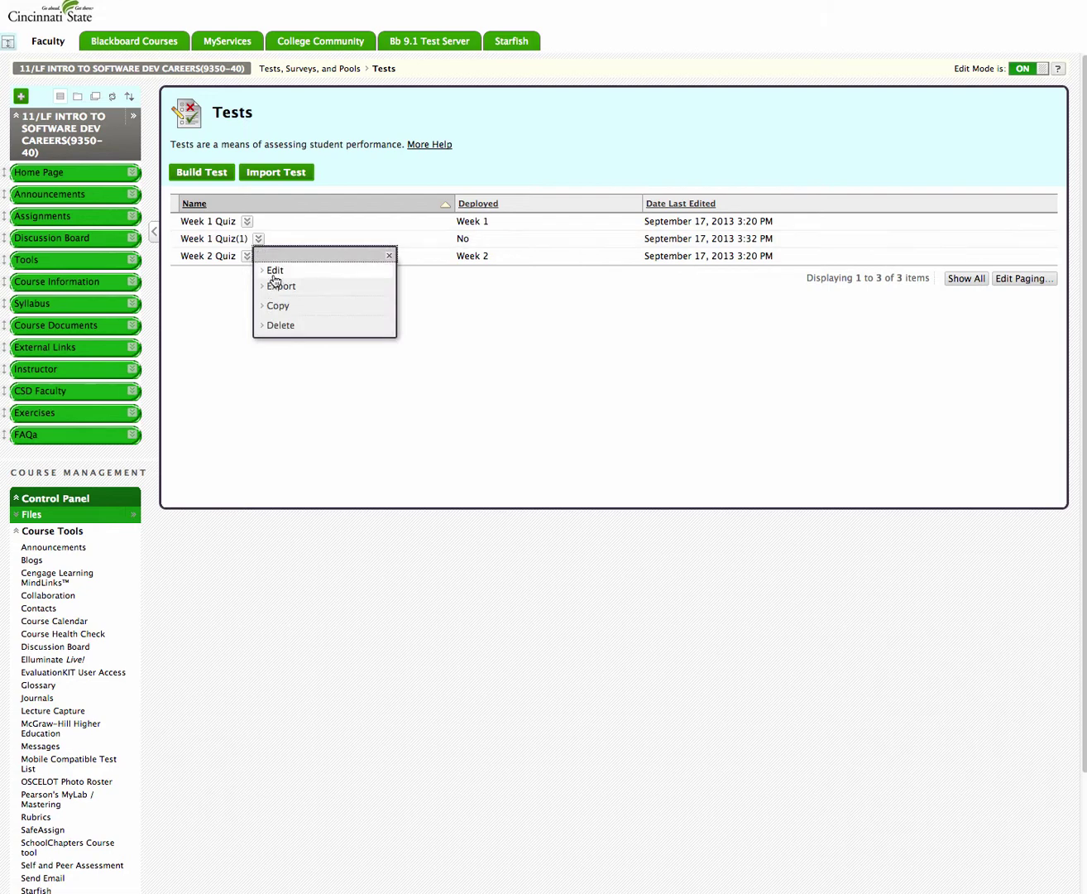
click(274, 272)
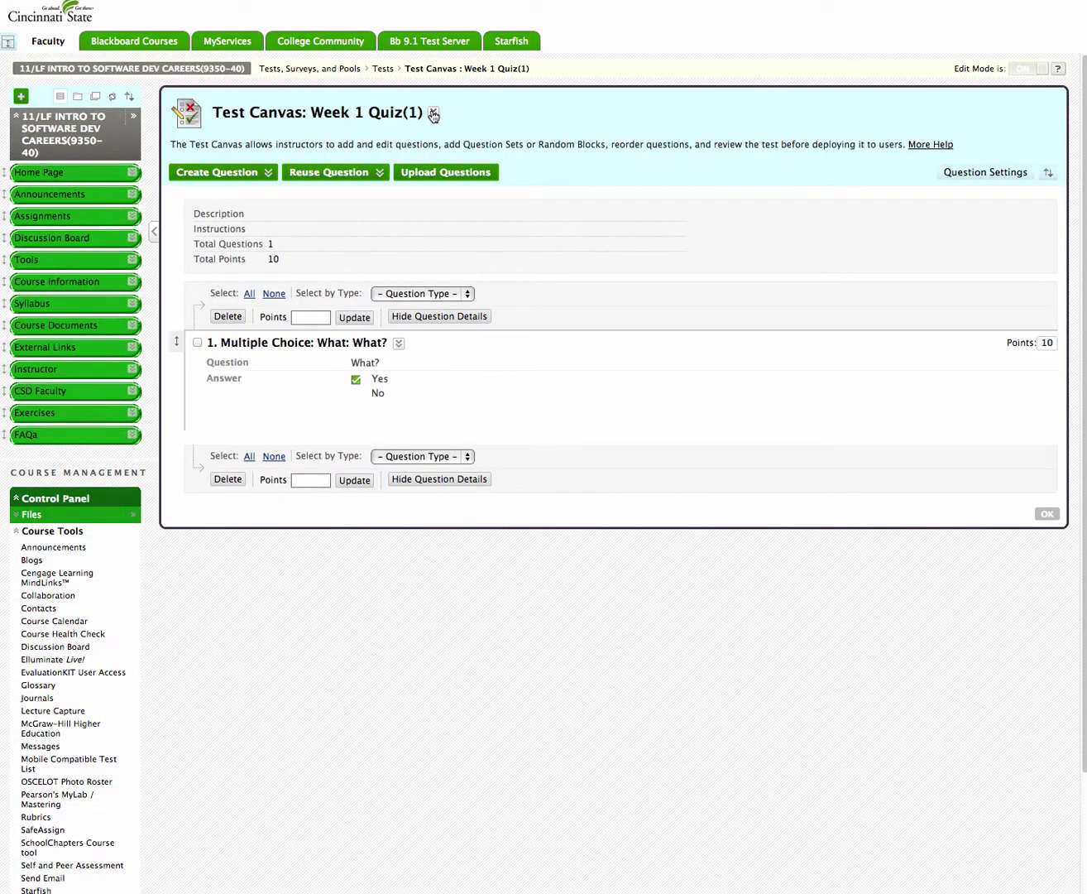
click(433, 114)
click(450, 144)
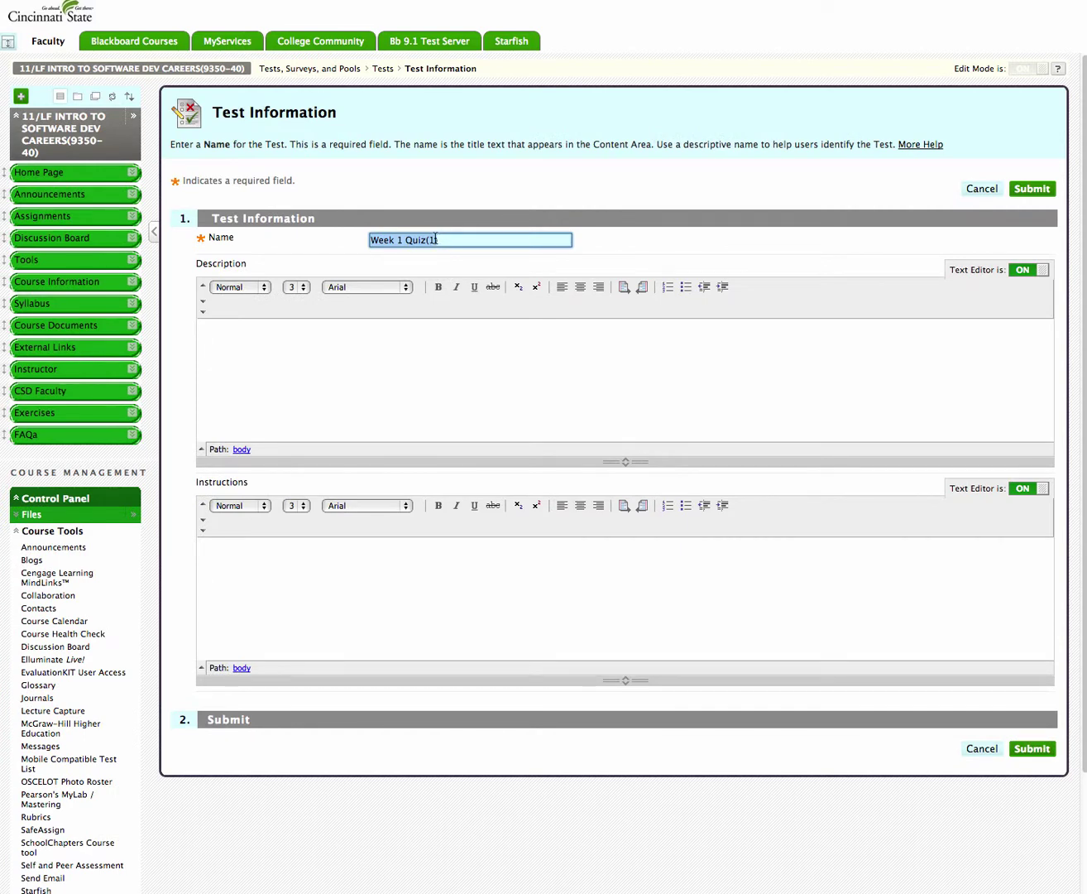
click(436, 239)
text(A)
click(1031, 190)
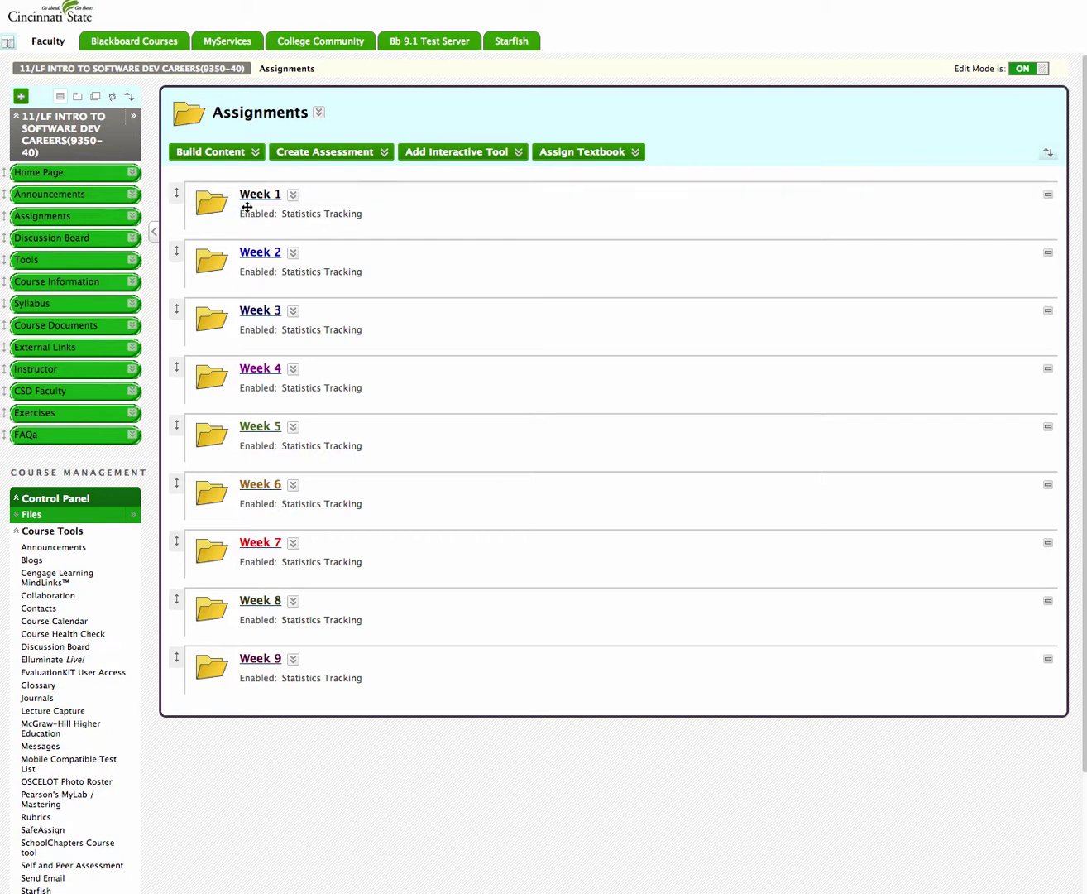
- Deploy the existing test Week 1 Quiz(1A) in the Week 1 assignments folder and submit its default test options
click(273, 199)
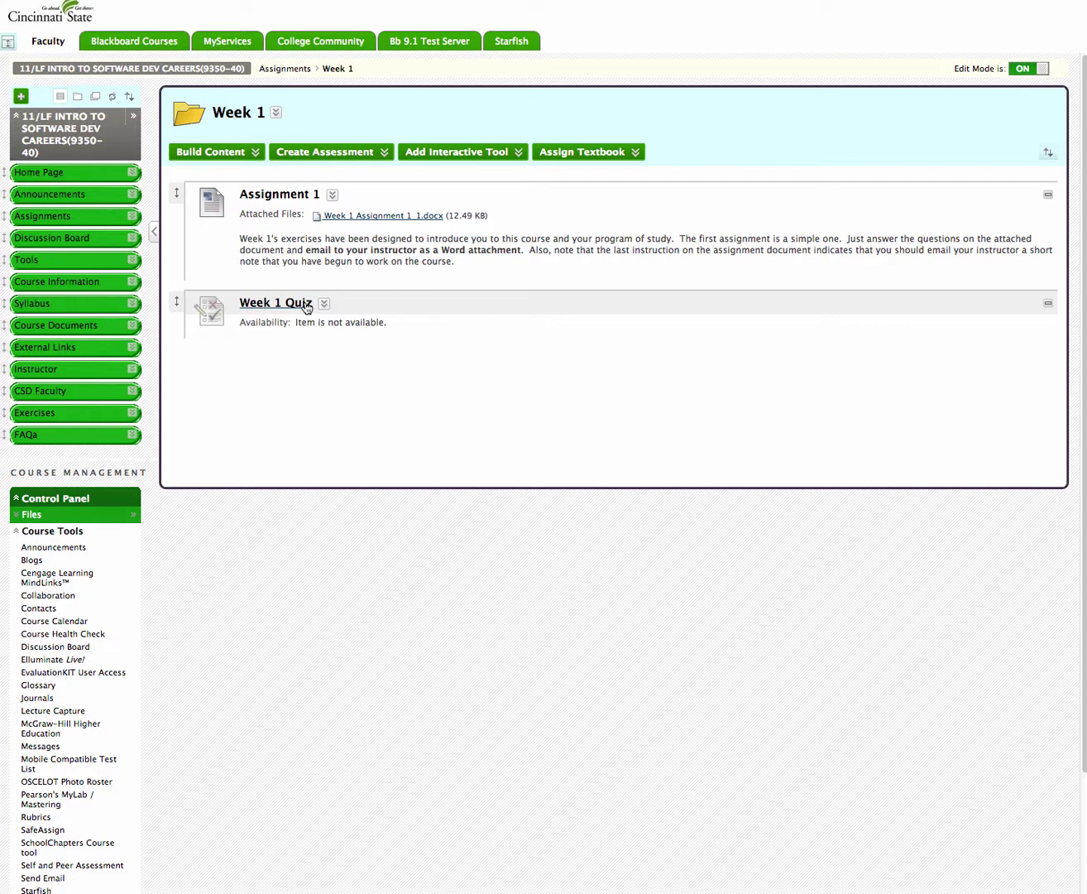
click(371, 154)
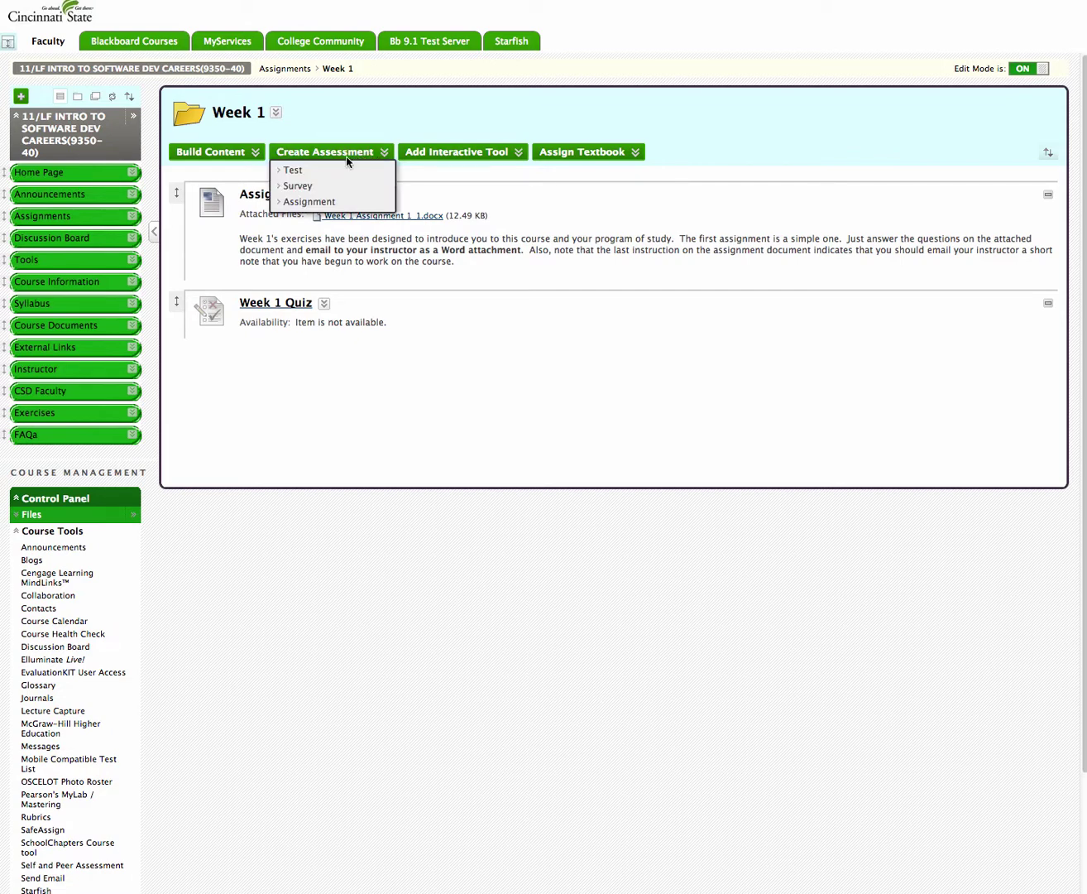
click(304, 172)
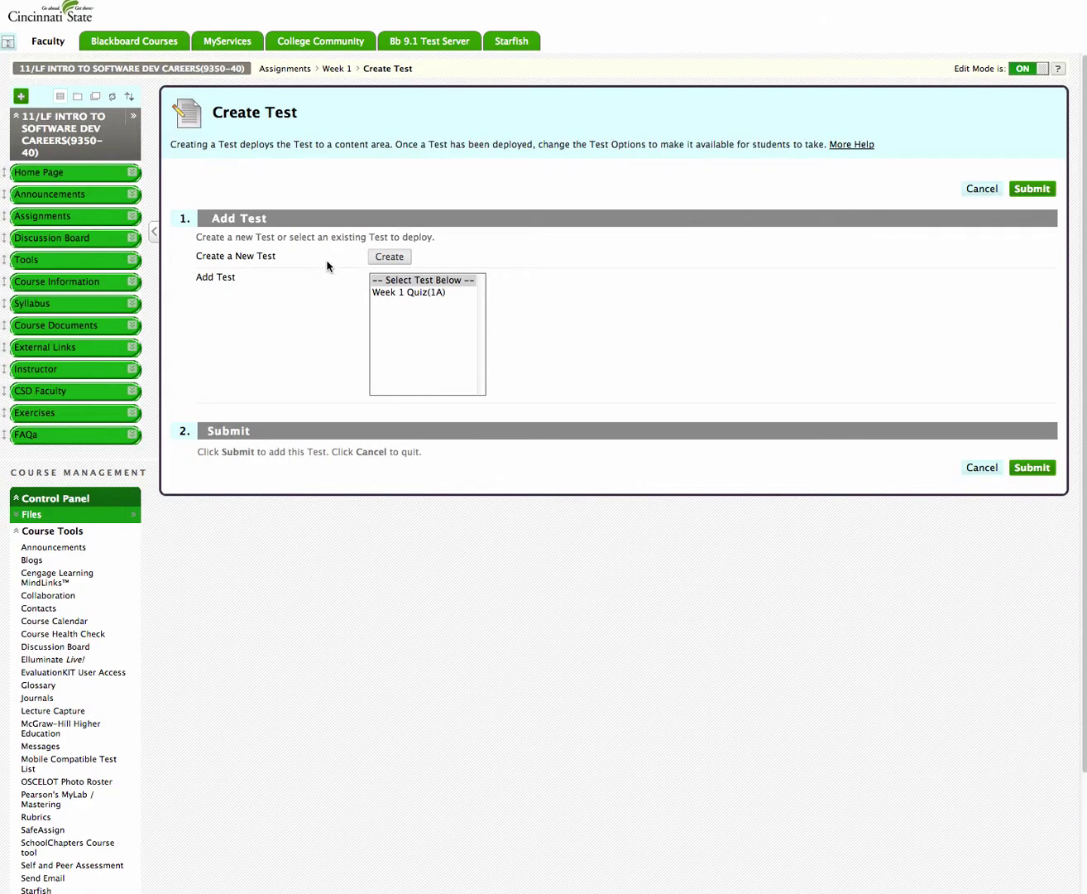
click(402, 295)
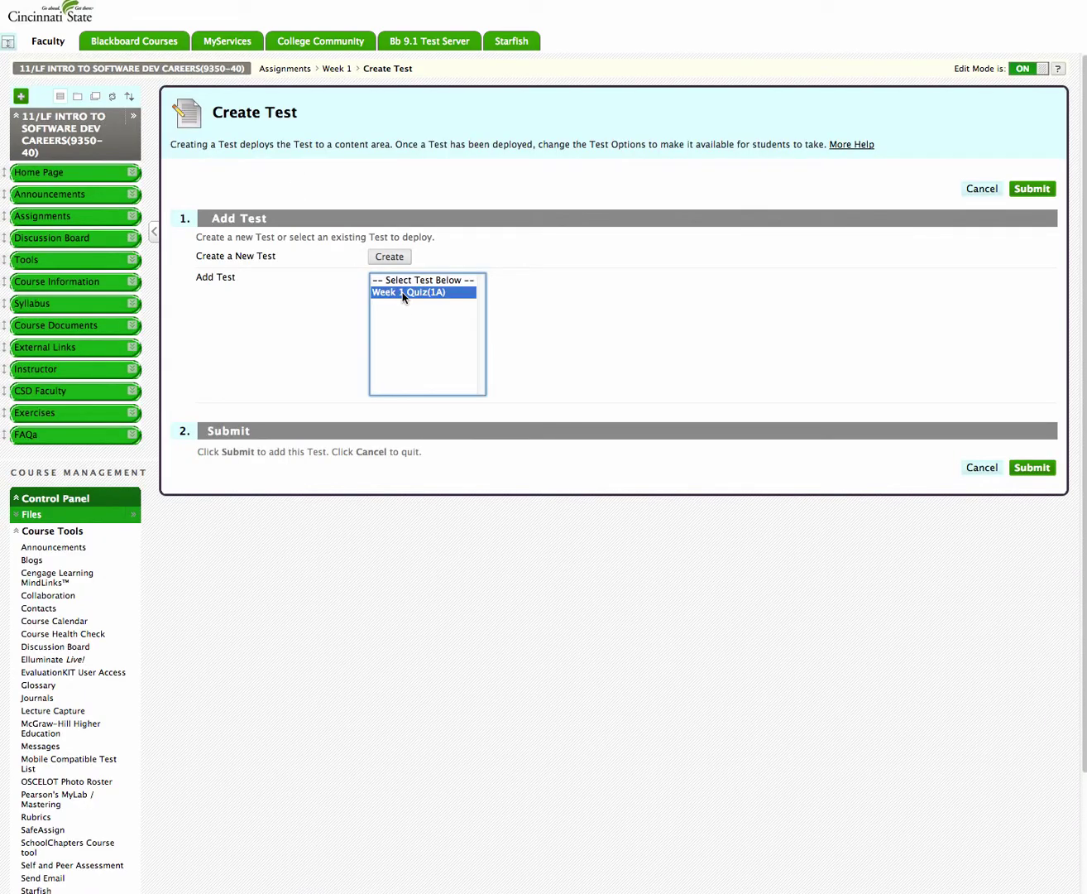
click(1039, 191)
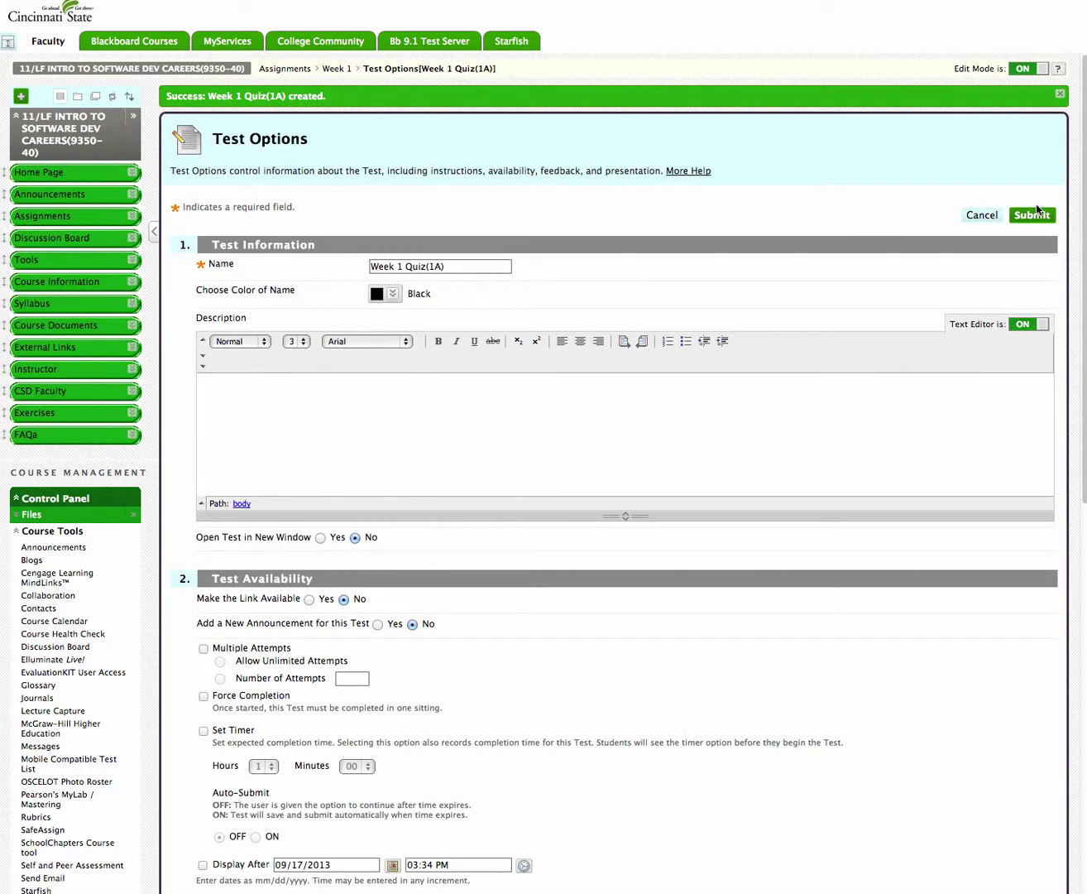
click(1039, 216)
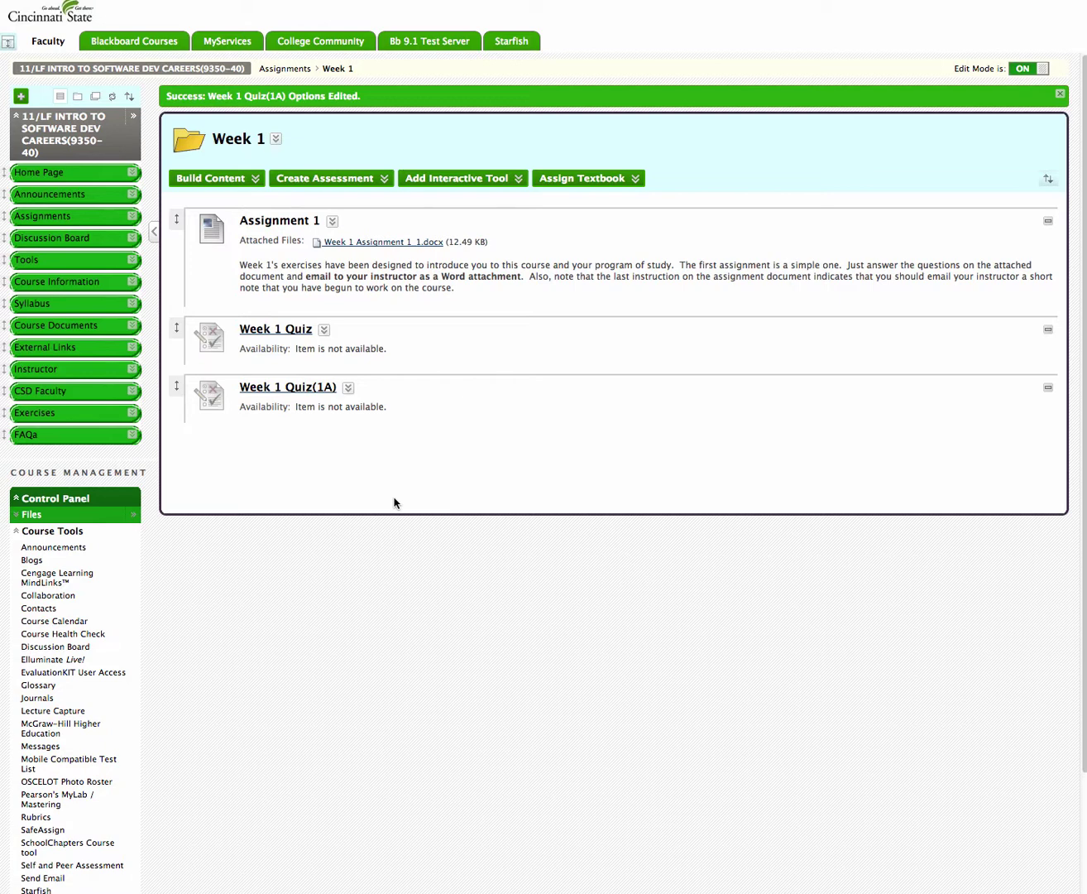
- Start a single manual-enroll group in the course's Groups area and name it "single test taker"
click(40, 515)
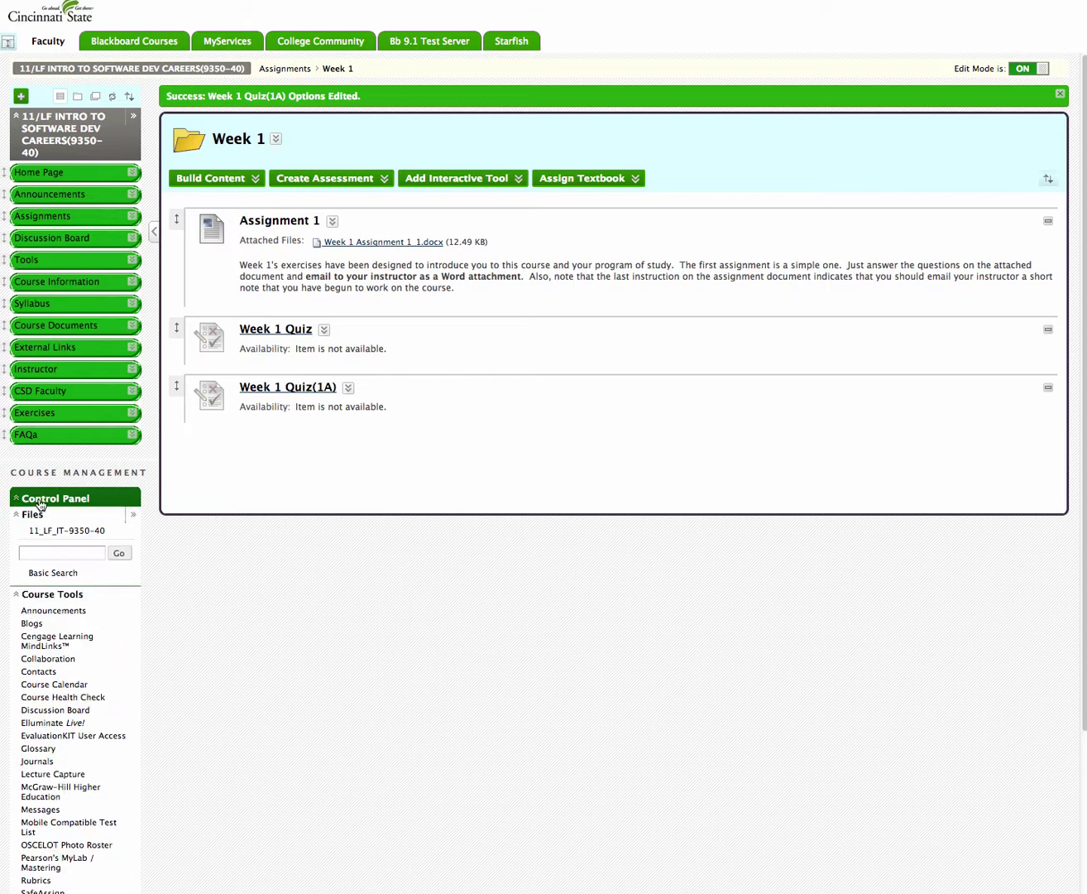
click(34, 514)
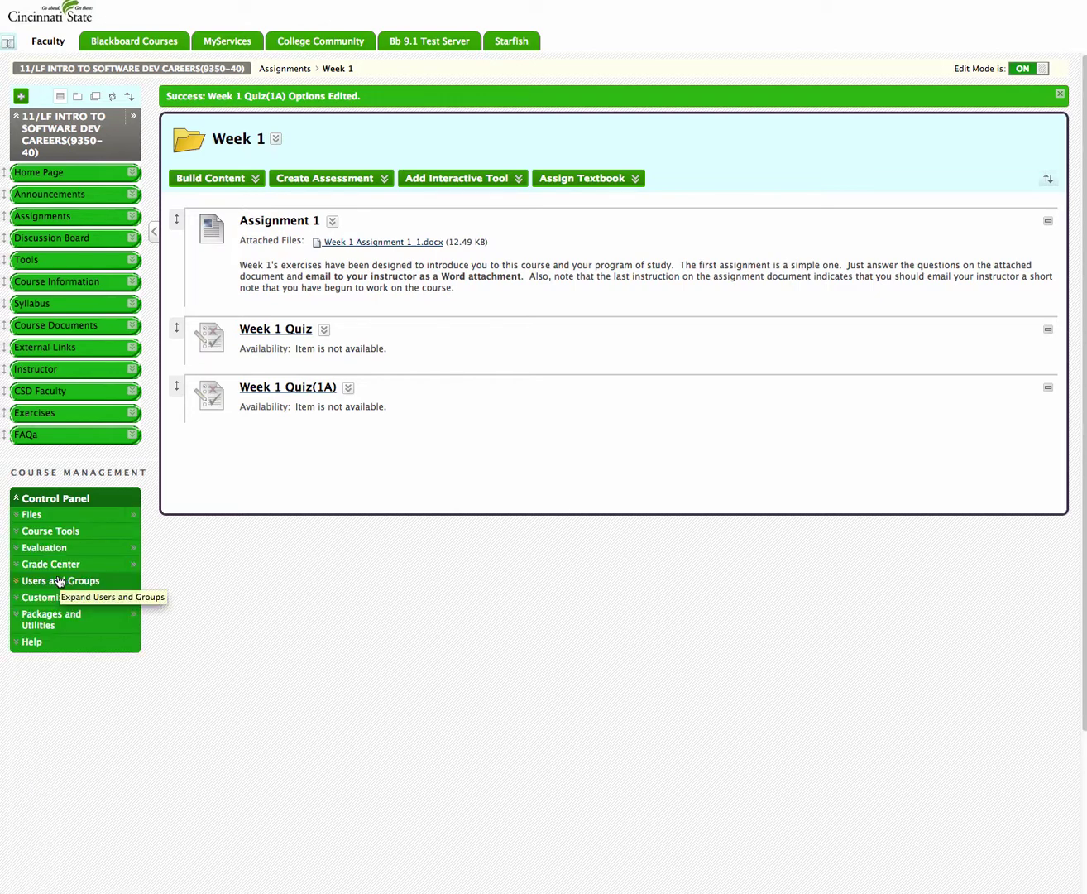
click(60, 581)
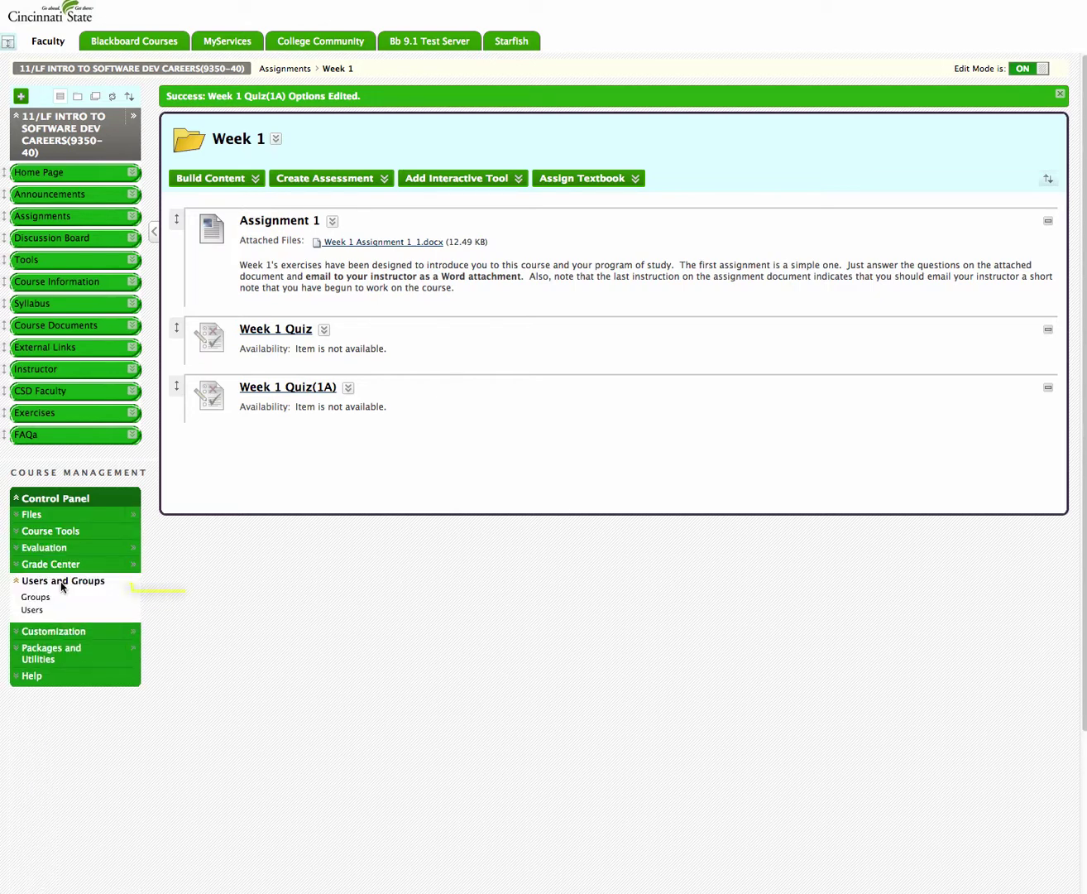
click(40, 596)
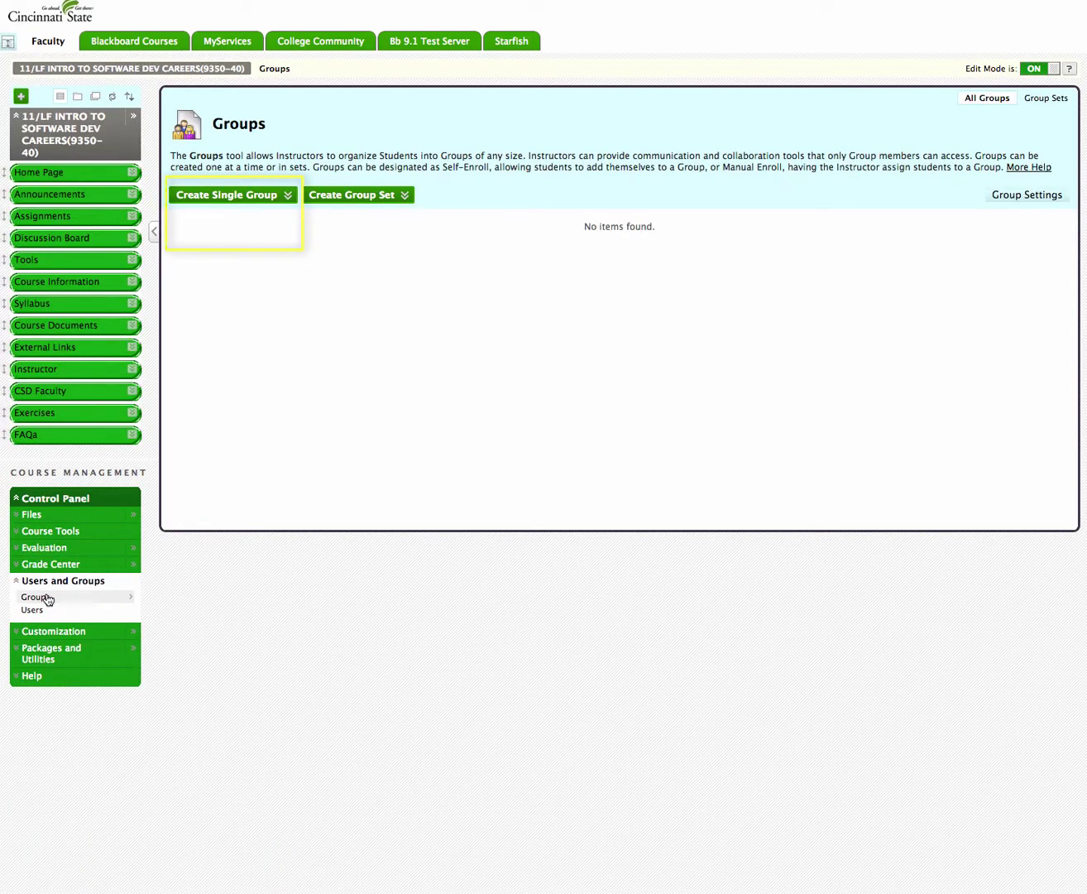
click(258, 195)
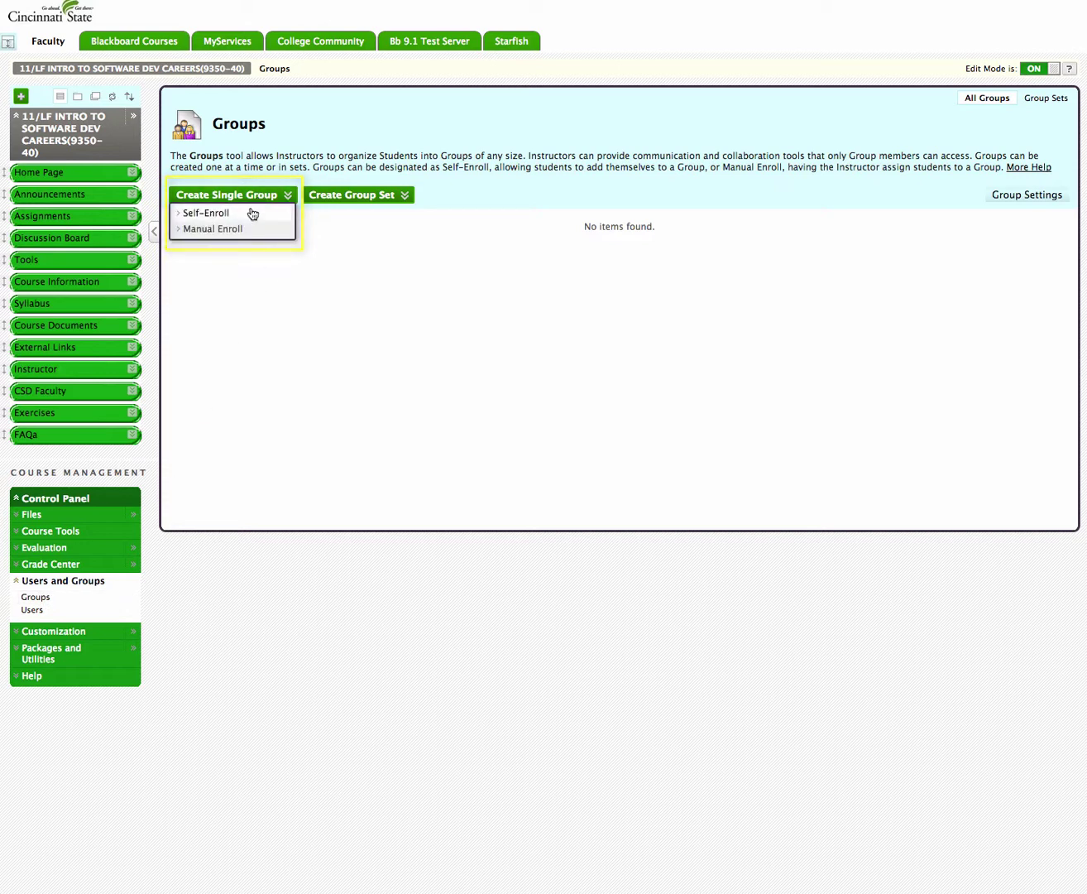
click(224, 229)
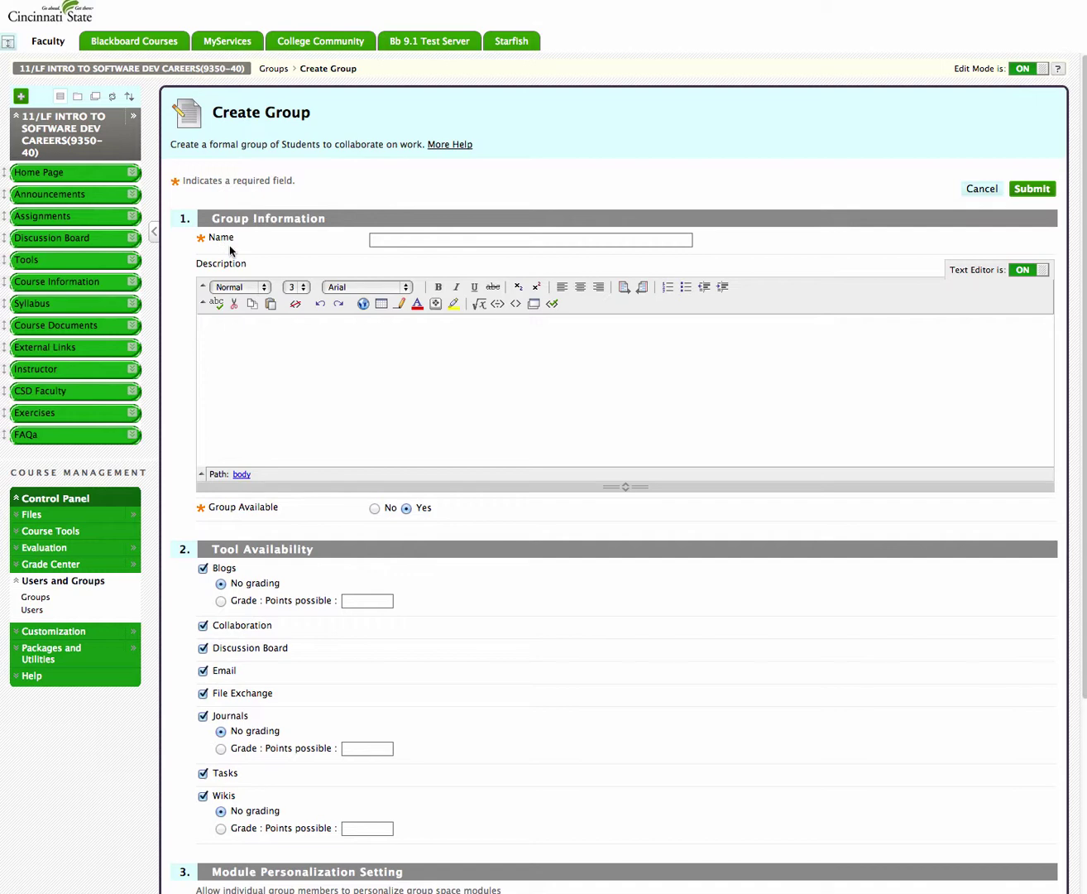
click(388, 242)
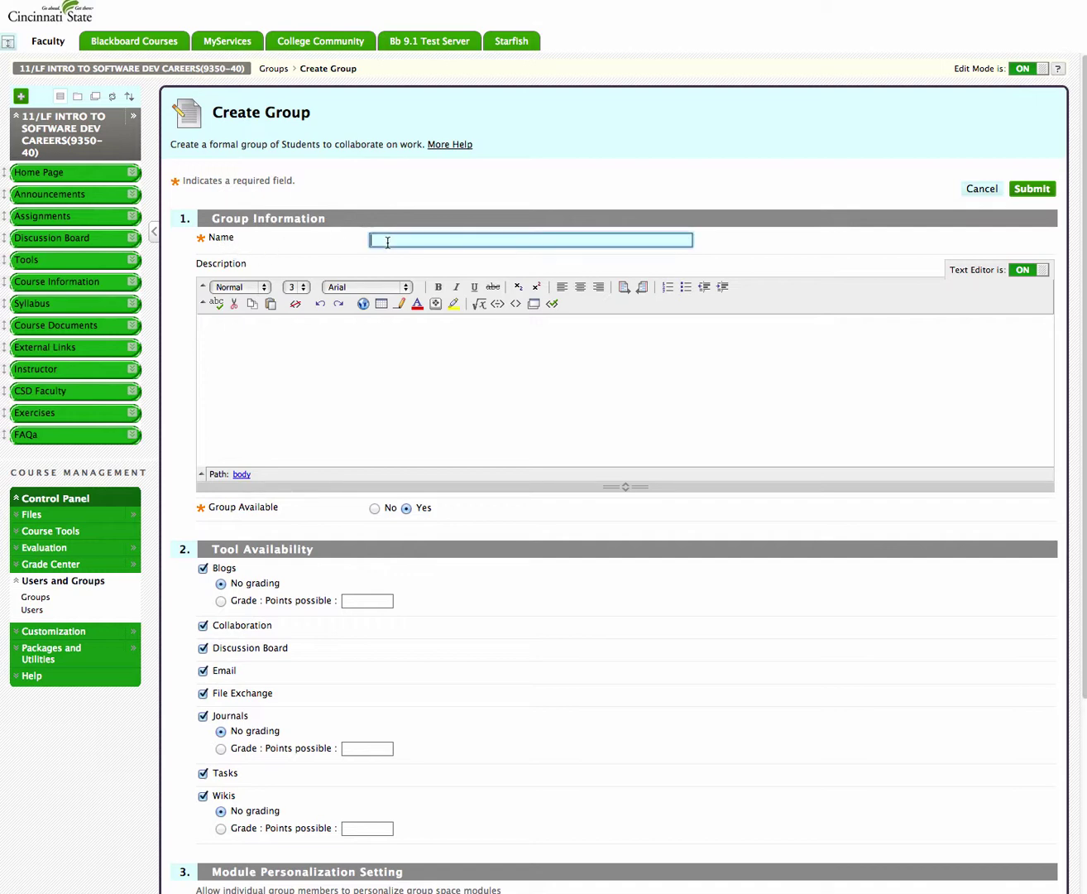
text(s)
- Turn off every tool for the single test taker group, from Blogs and Collaboration through Tasks and Wikis
drag(1084, 296, 1078, 511)
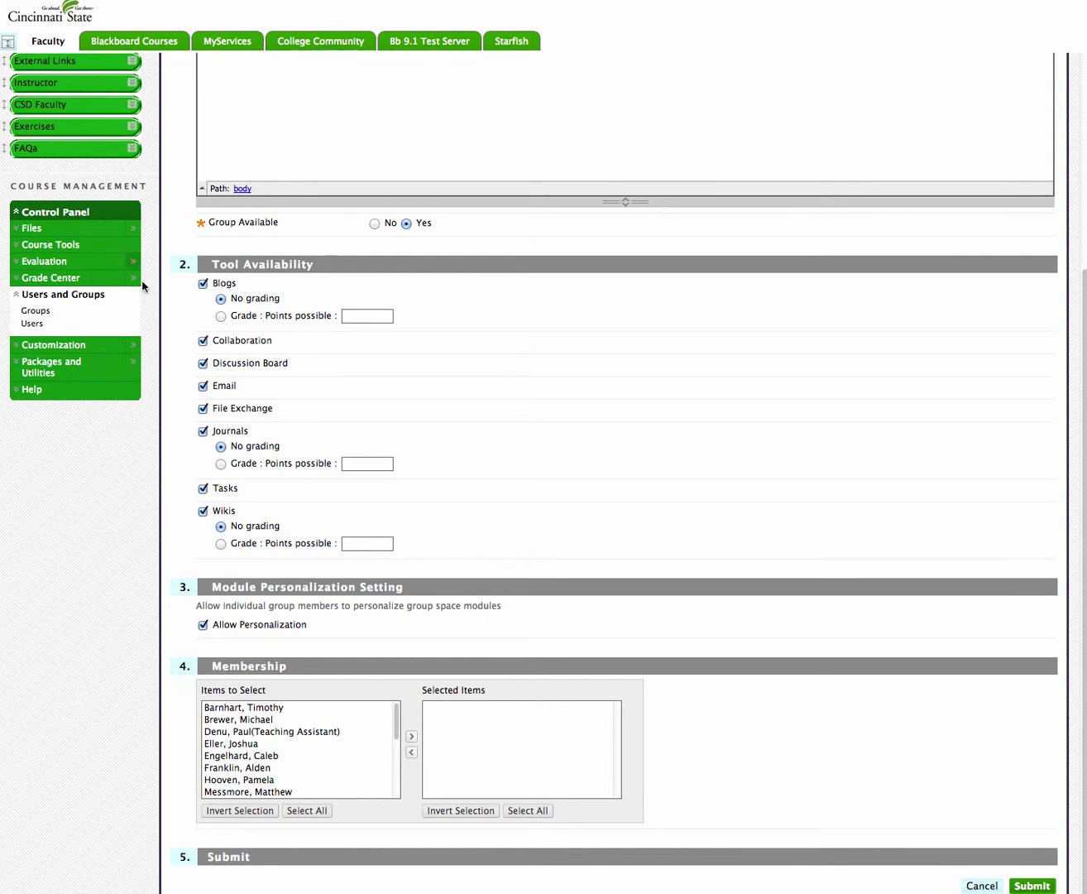
click(203, 283)
click(203, 339)
click(204, 364)
click(204, 385)
click(204, 408)
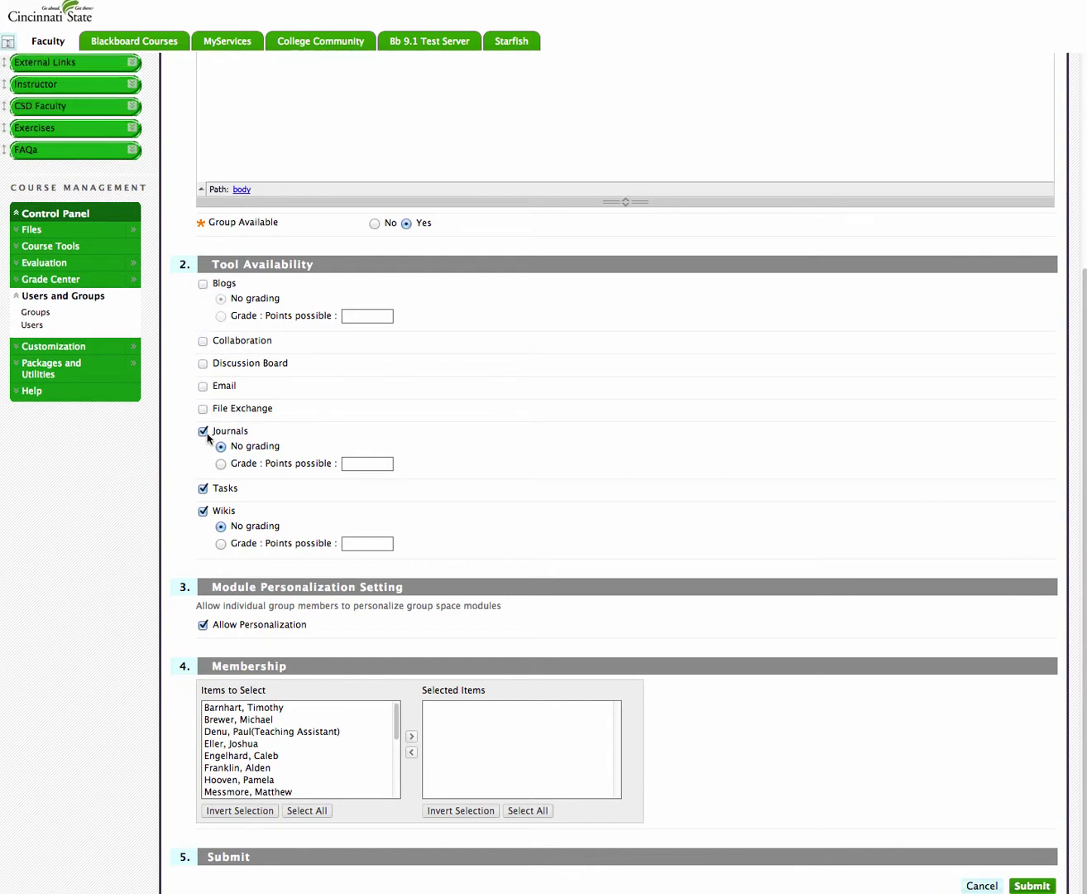
click(202, 432)
click(203, 489)
click(204, 510)
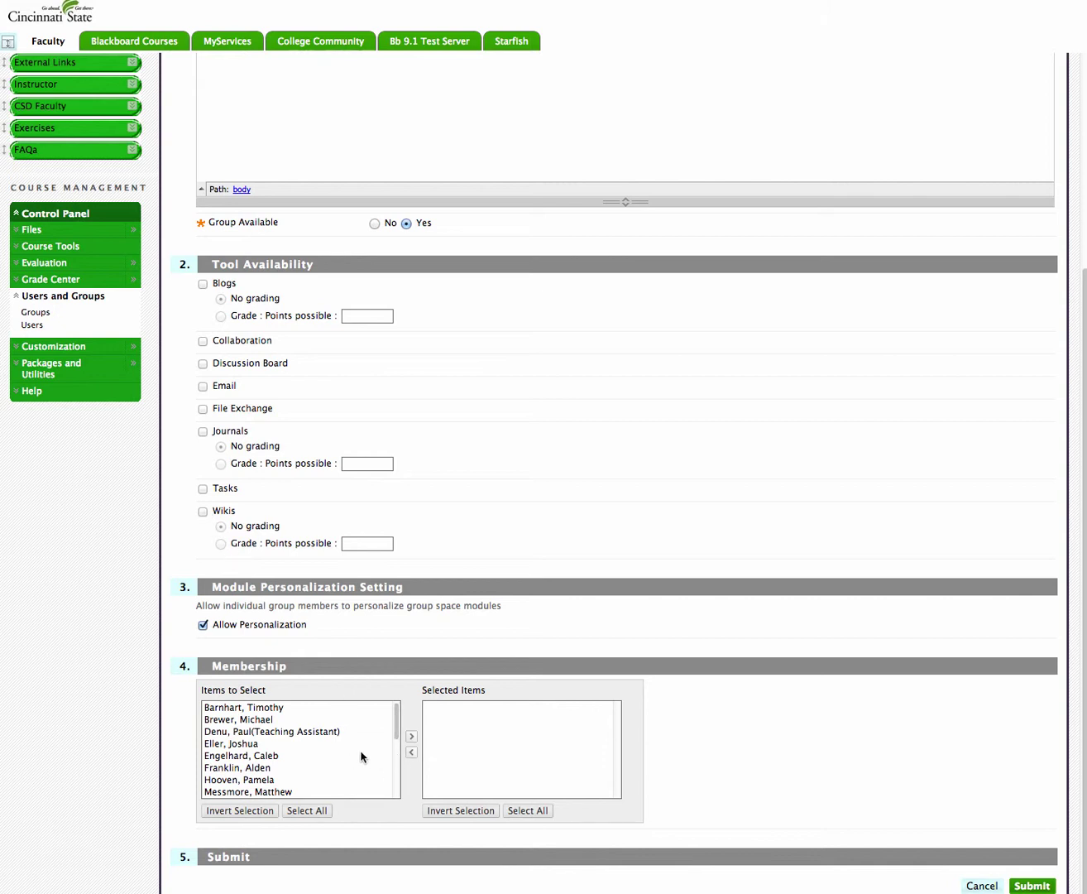
- Add the fourth listed student as the only member of the single test taker group and submit the group
click(240, 744)
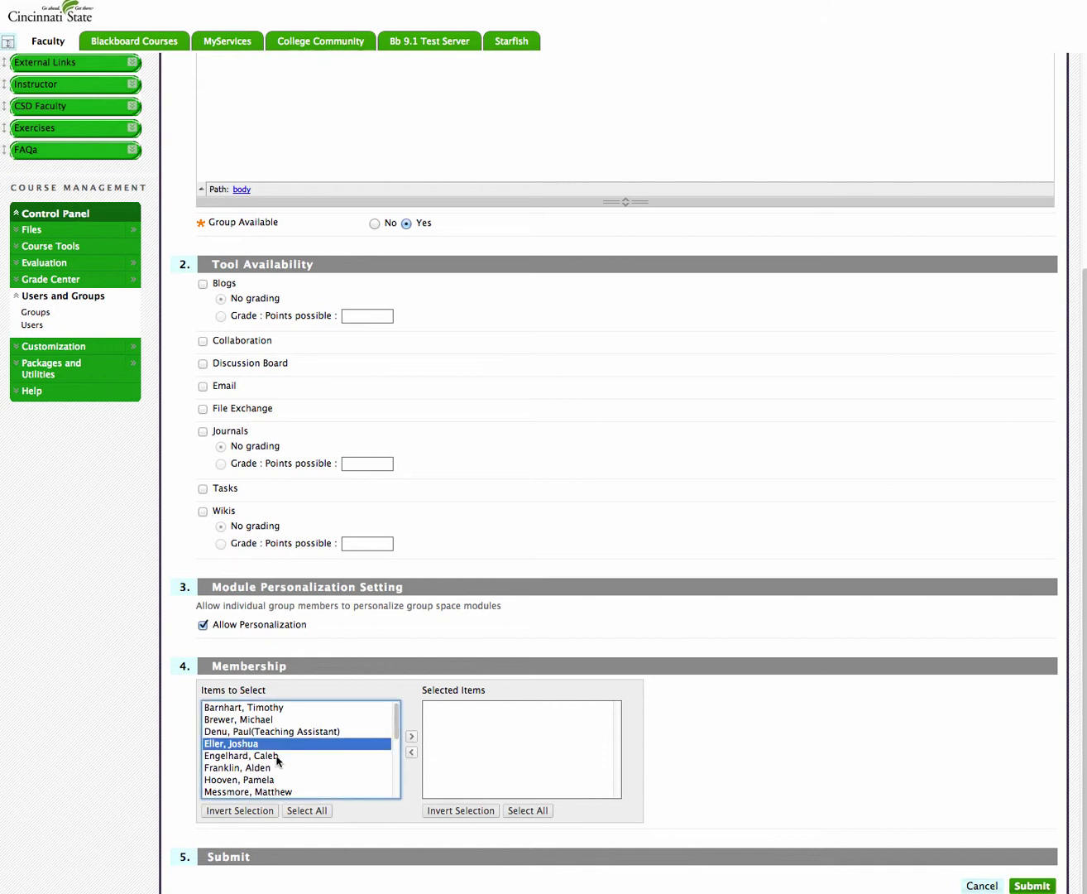
click(412, 735)
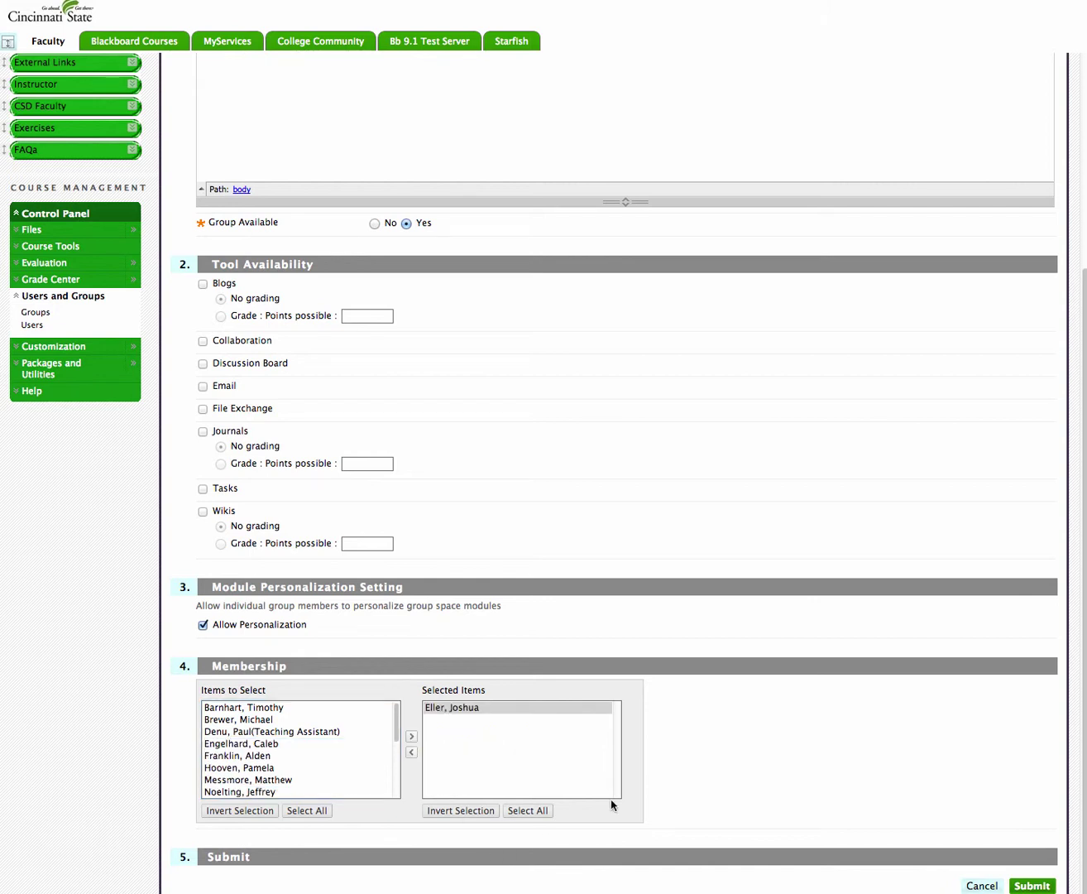
click(1031, 885)
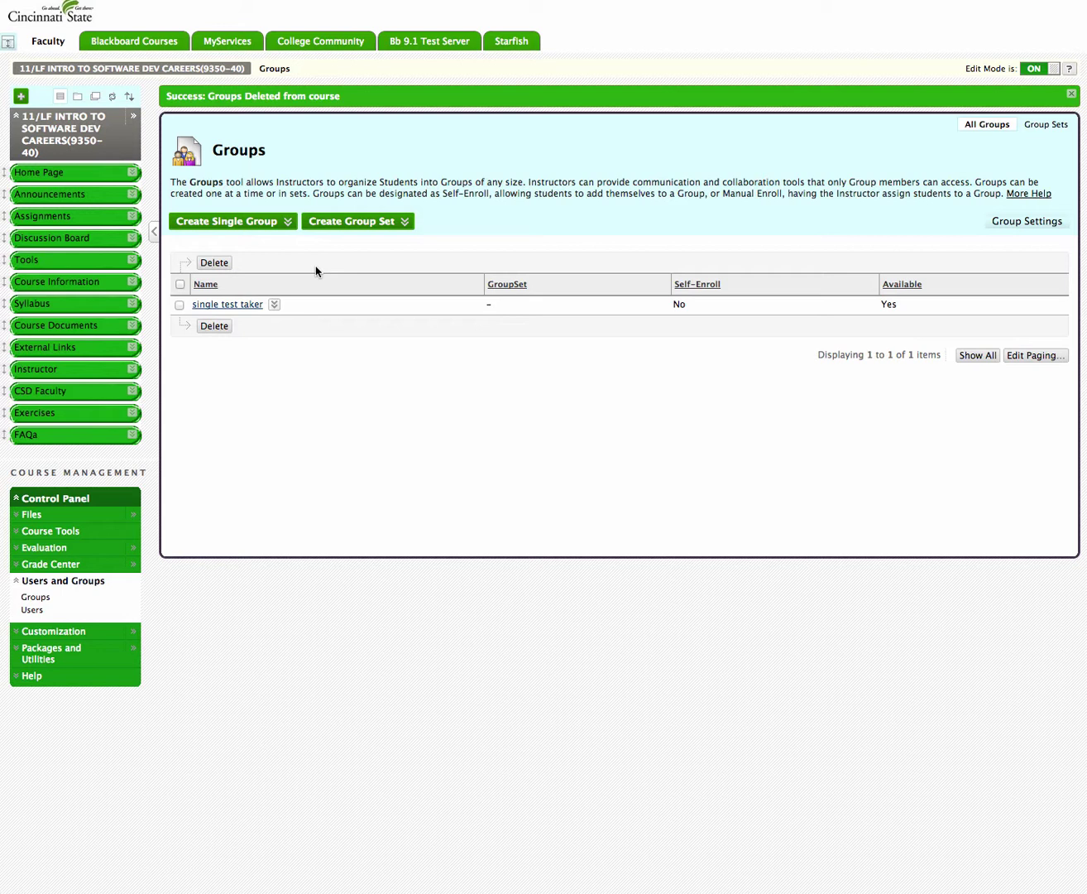
- Start a second single manual-enroll group and name it "Rest of Class"
click(264, 225)
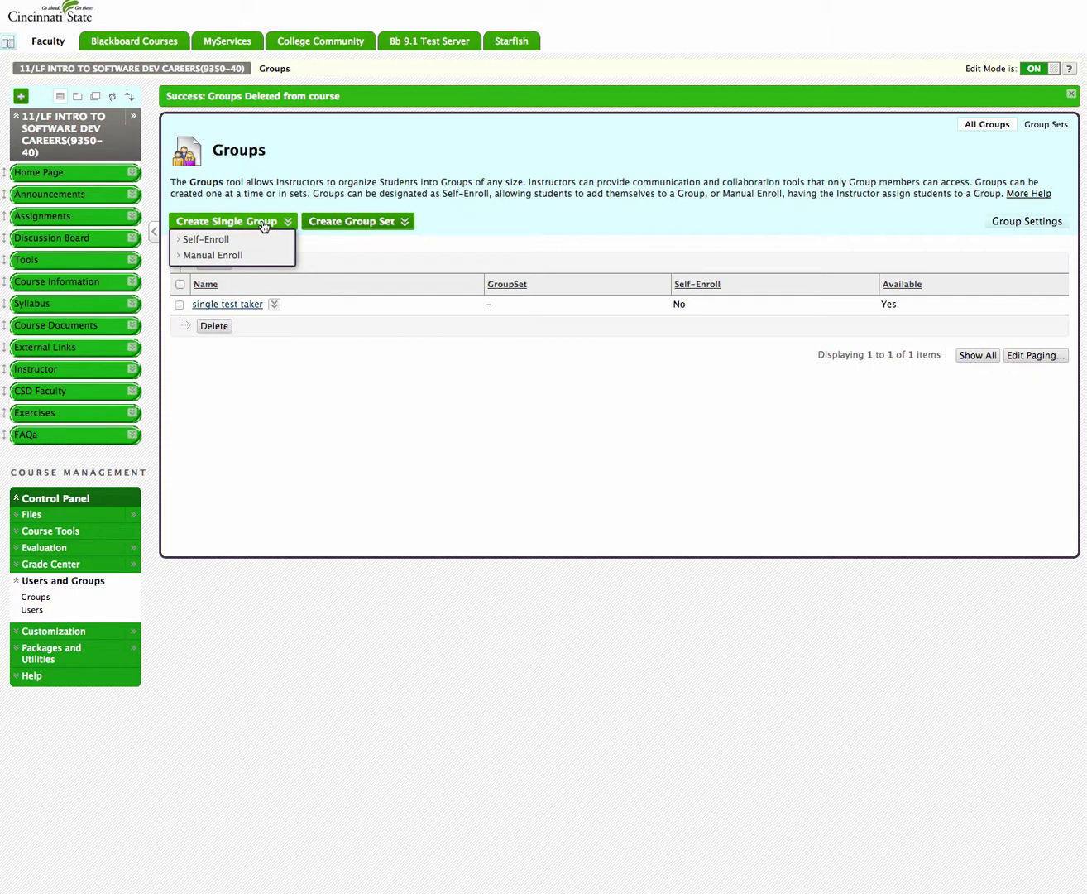
click(236, 257)
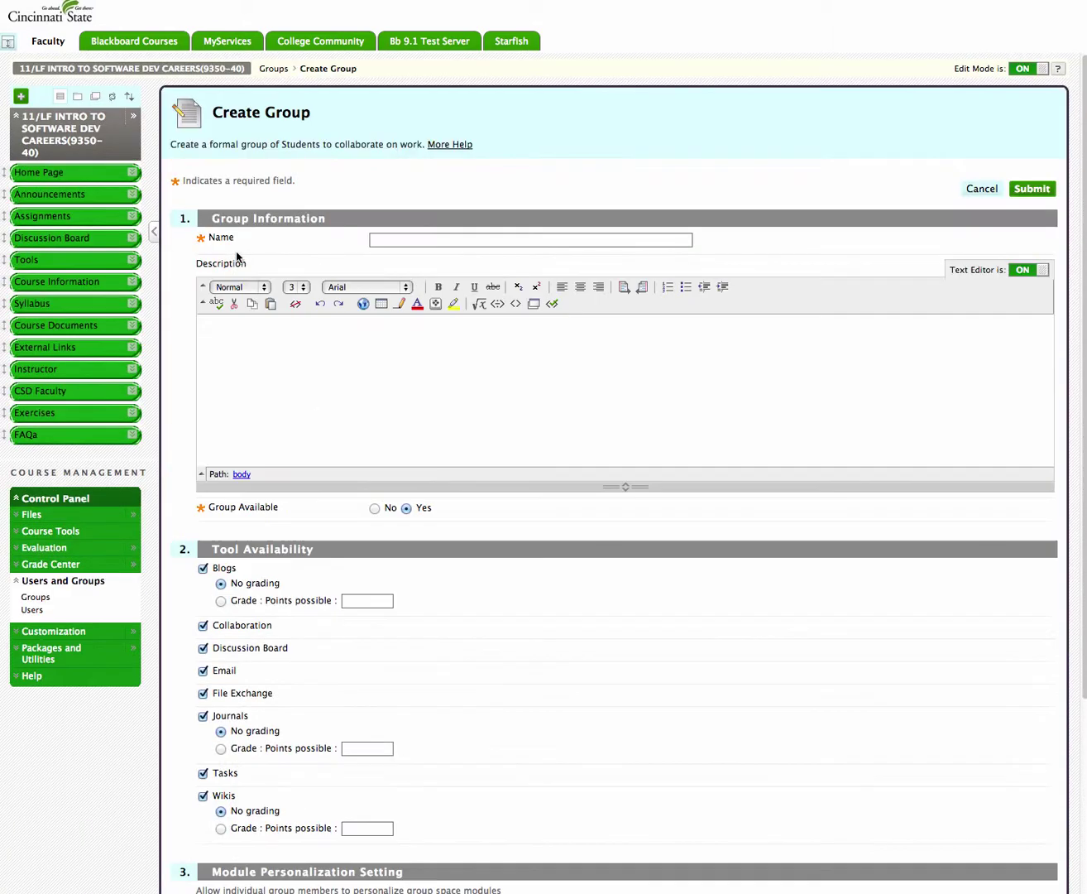
click(401, 239)
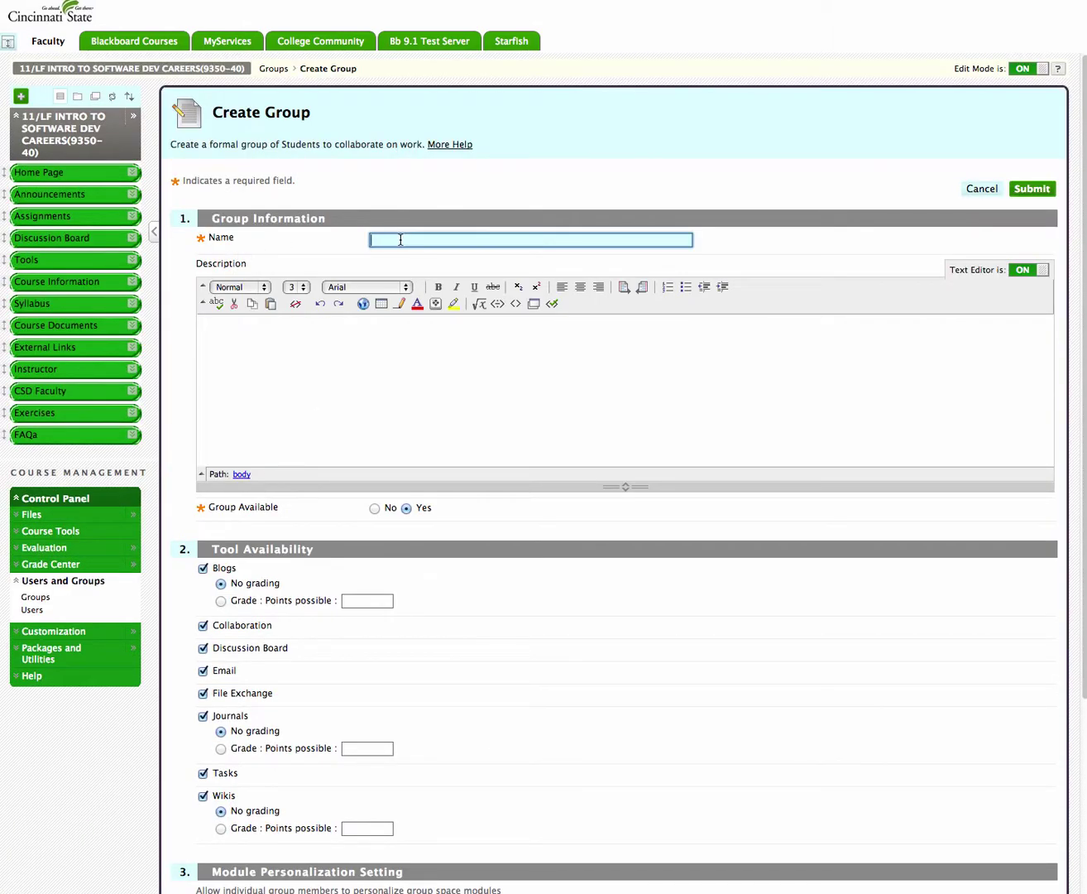
text(Rest of Class)
- Turn off all eight tools for the Rest of Class group, including Blogs, Email, Journals and Wikis
scroll(1069, 330, down, 5)
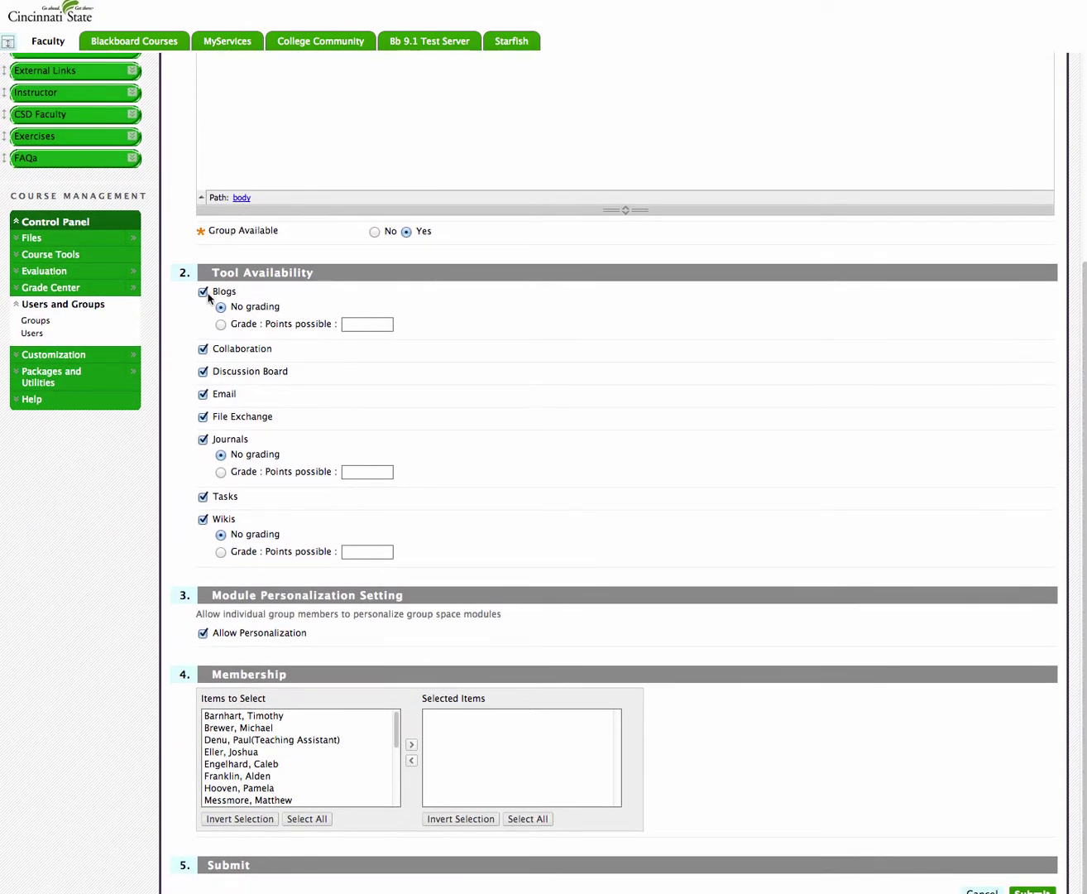
click(202, 304)
click(203, 361)
click(204, 384)
click(202, 405)
click(203, 428)
click(203, 453)
click(204, 495)
click(203, 519)
- Add everyone in the available user list to the Rest of Class group's membership
scroll(331, 769, down, 1)
click(330, 769)
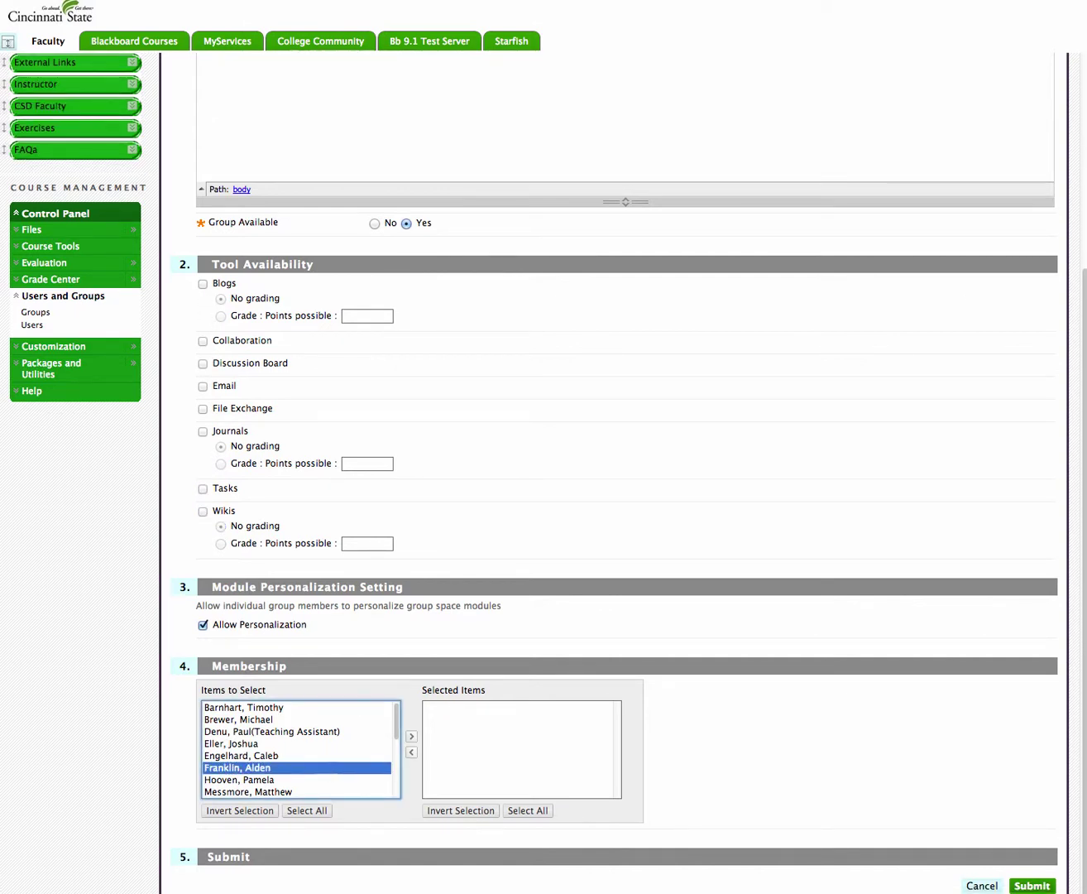
key(super+a)
click(412, 737)
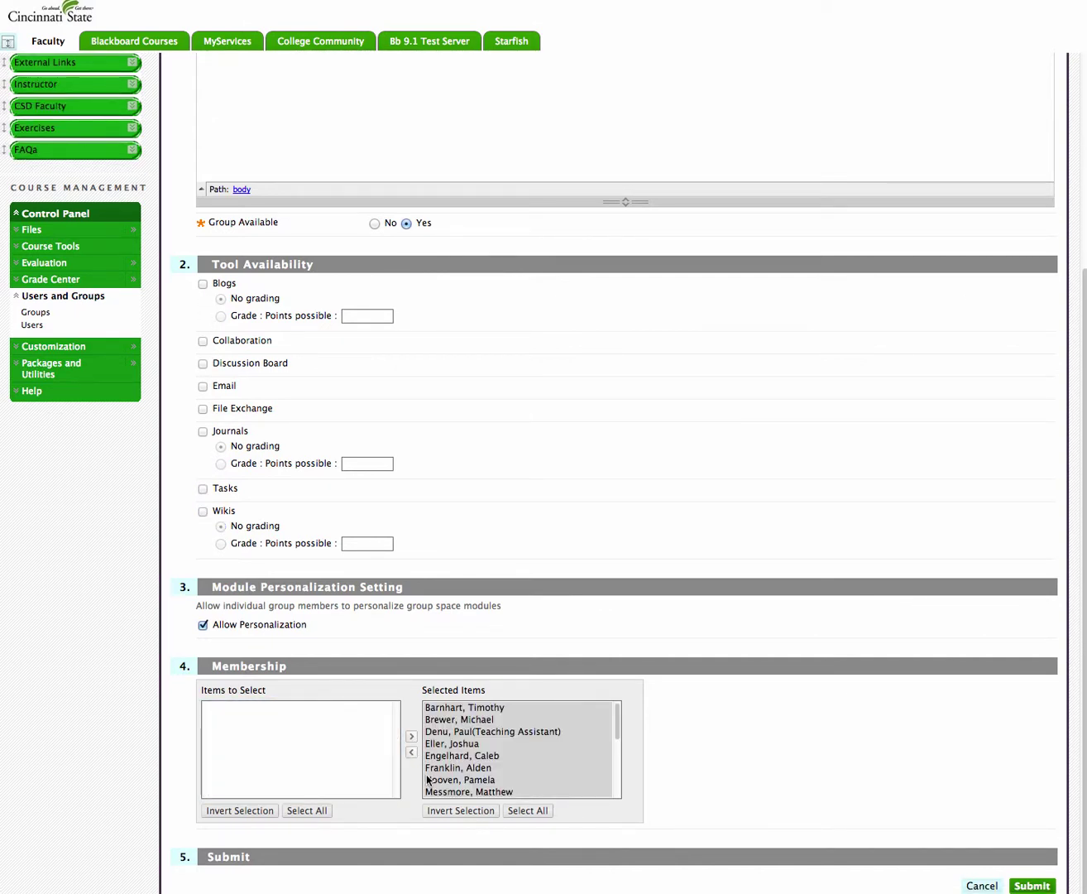
- Remove the fourth listed student, the single test taker, from the Rest of Class group's selected members and submit the group
click(517, 768)
click(470, 745)
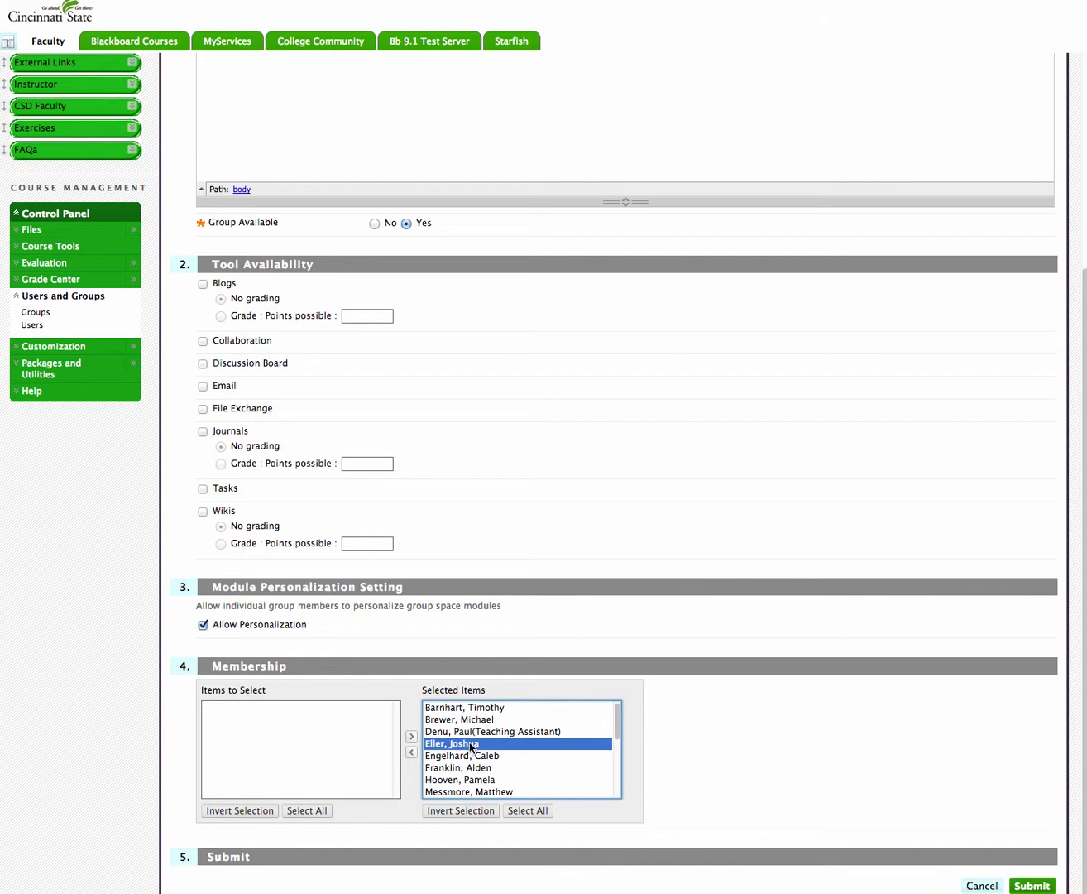
click(411, 752)
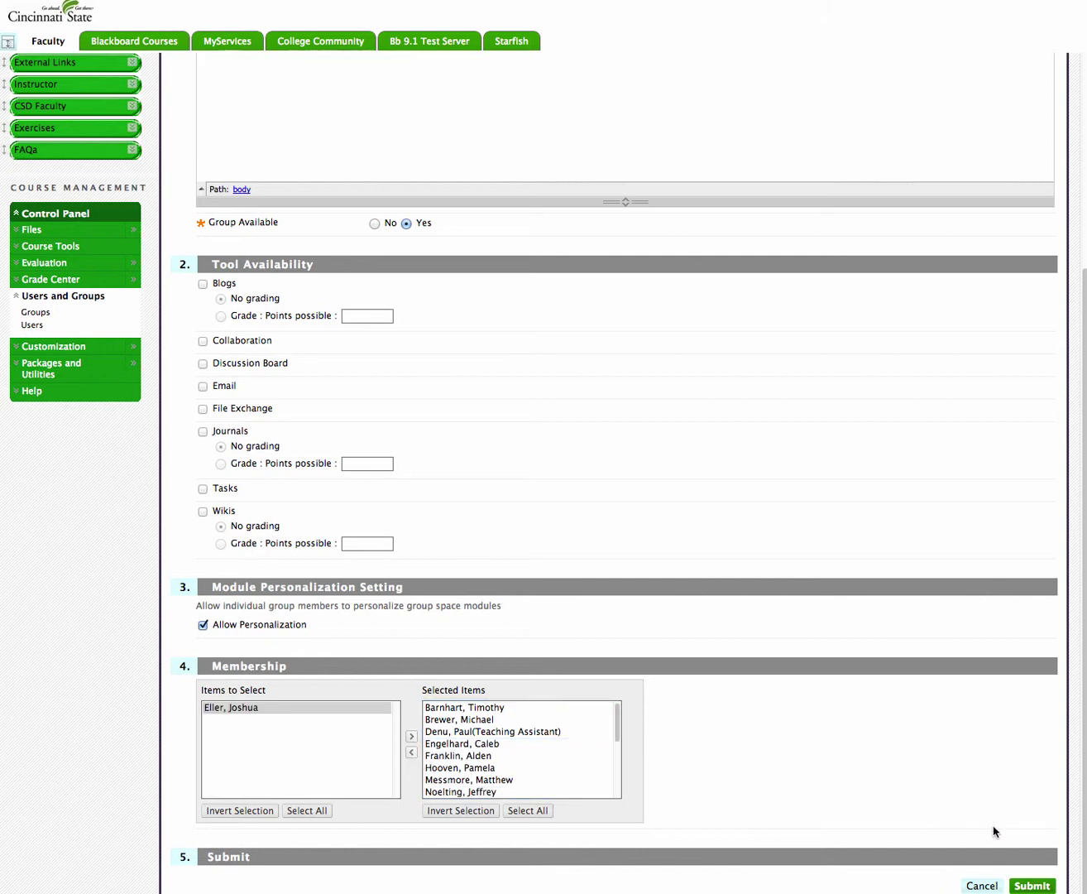
click(1028, 886)
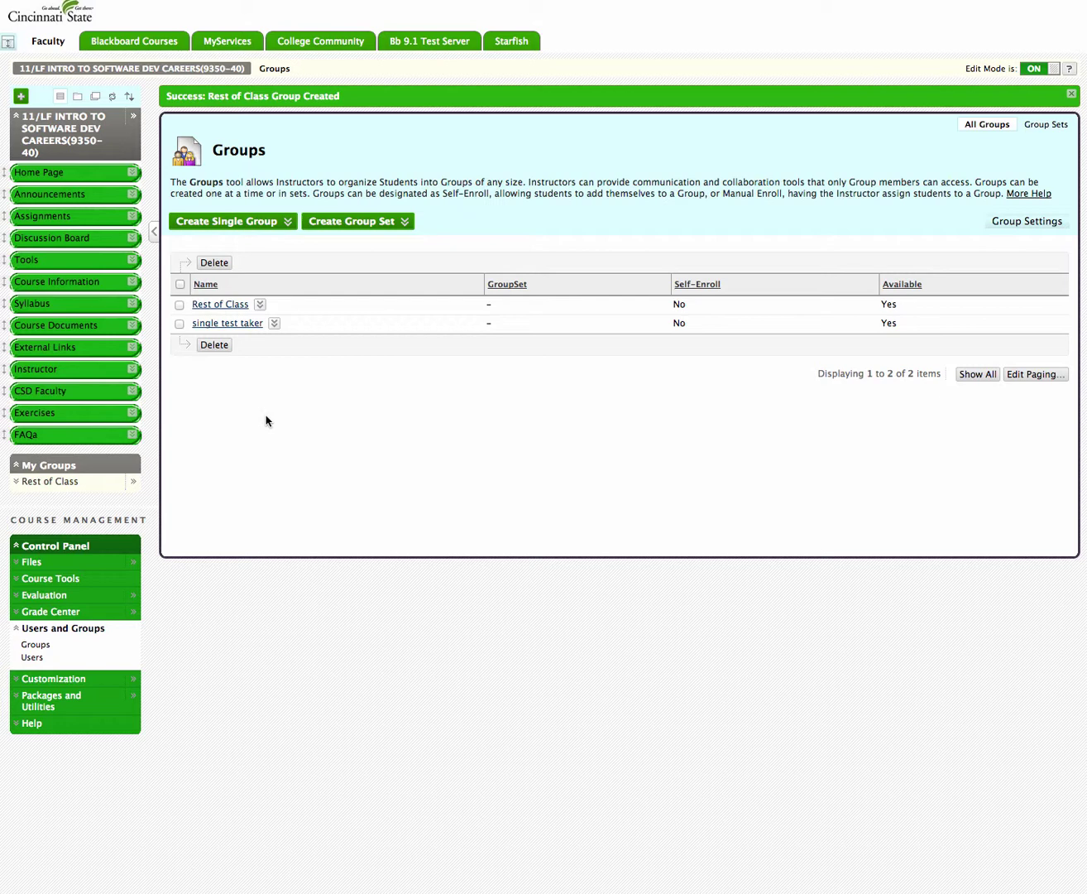
- Create an Adaptive Release rule for Week 1 Quiz in the Week 1 assignments folder, limiting it to the Rest of Class group
click(63, 217)
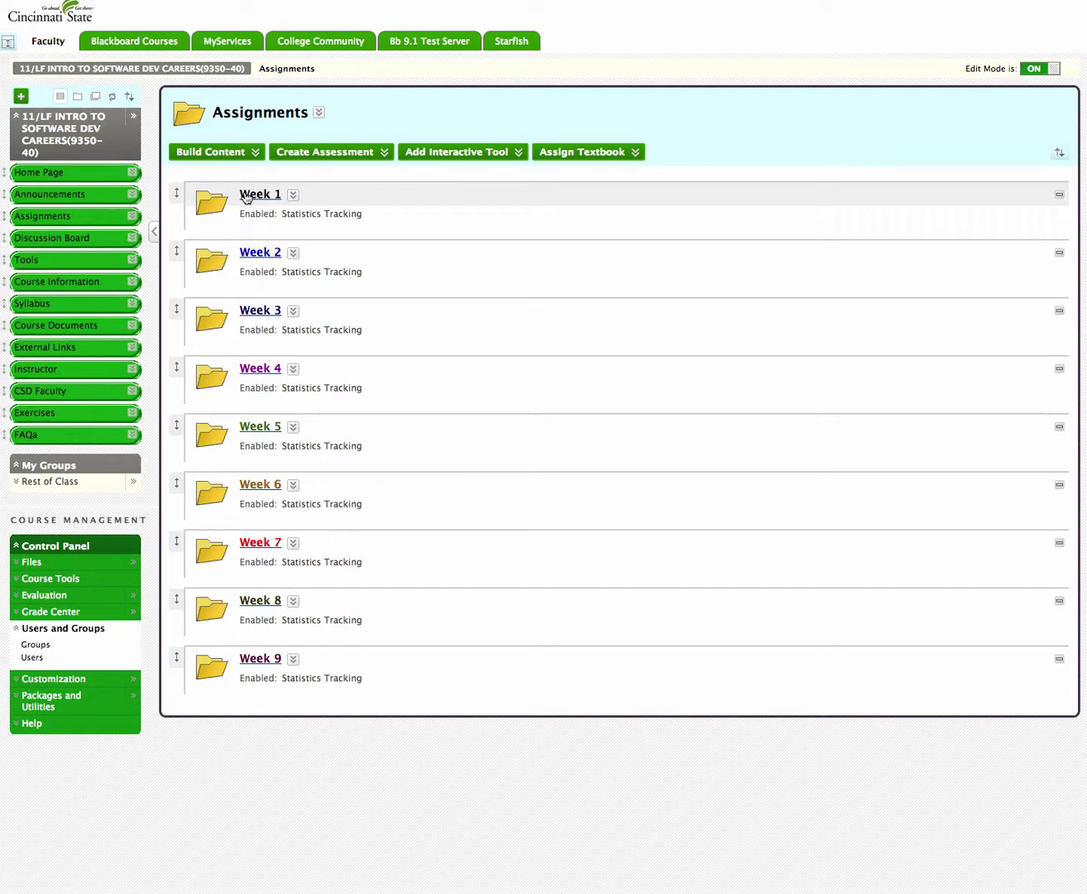
click(247, 196)
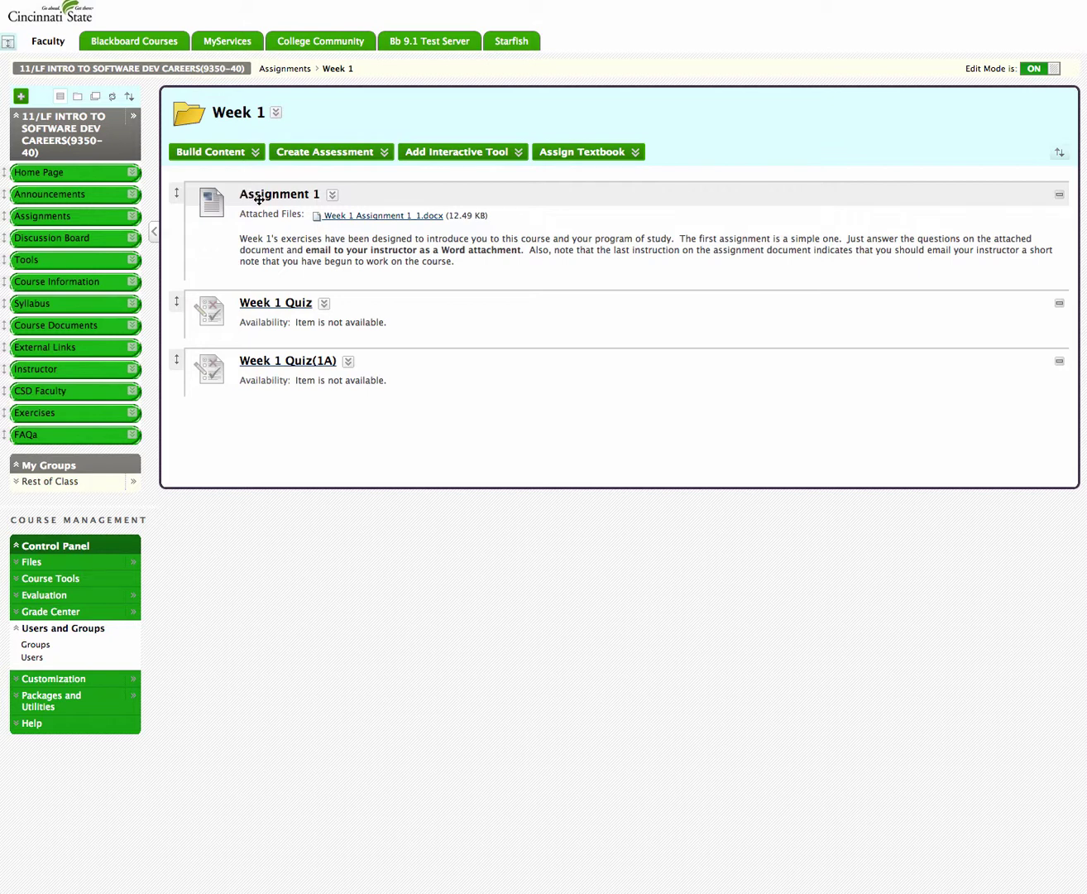
click(324, 303)
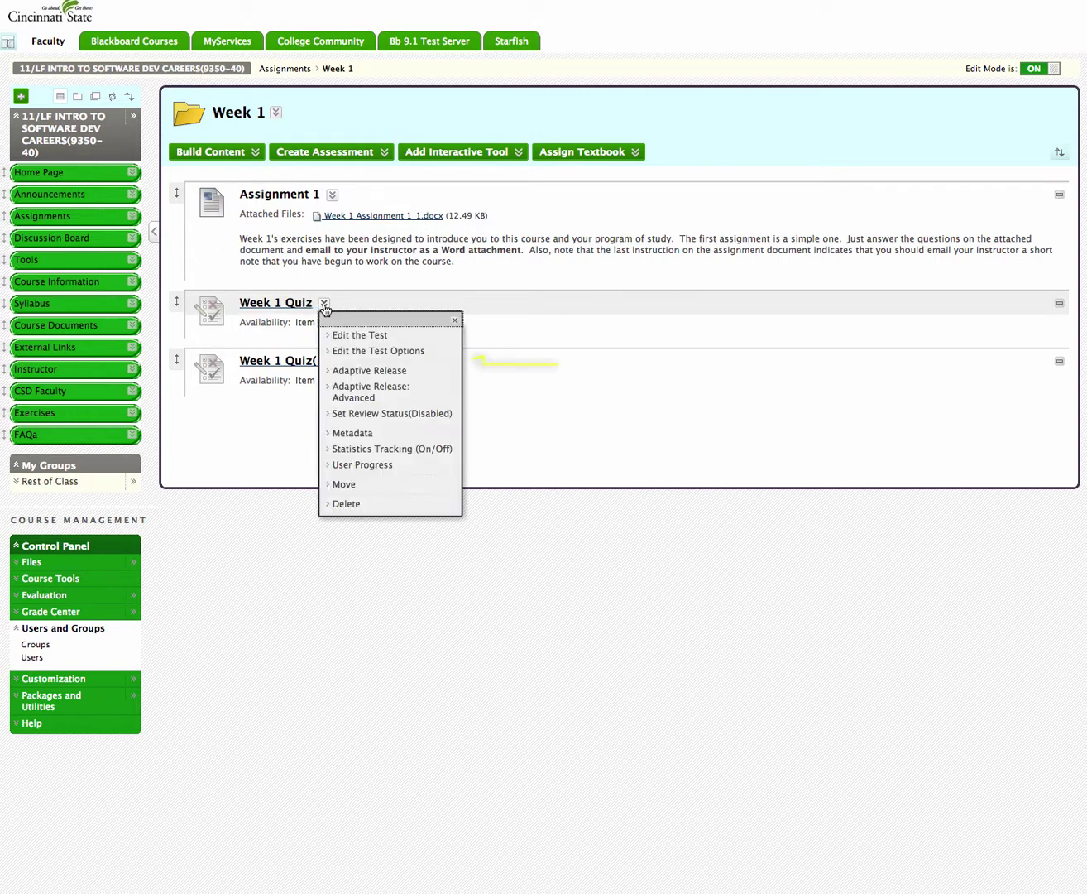
click(348, 371)
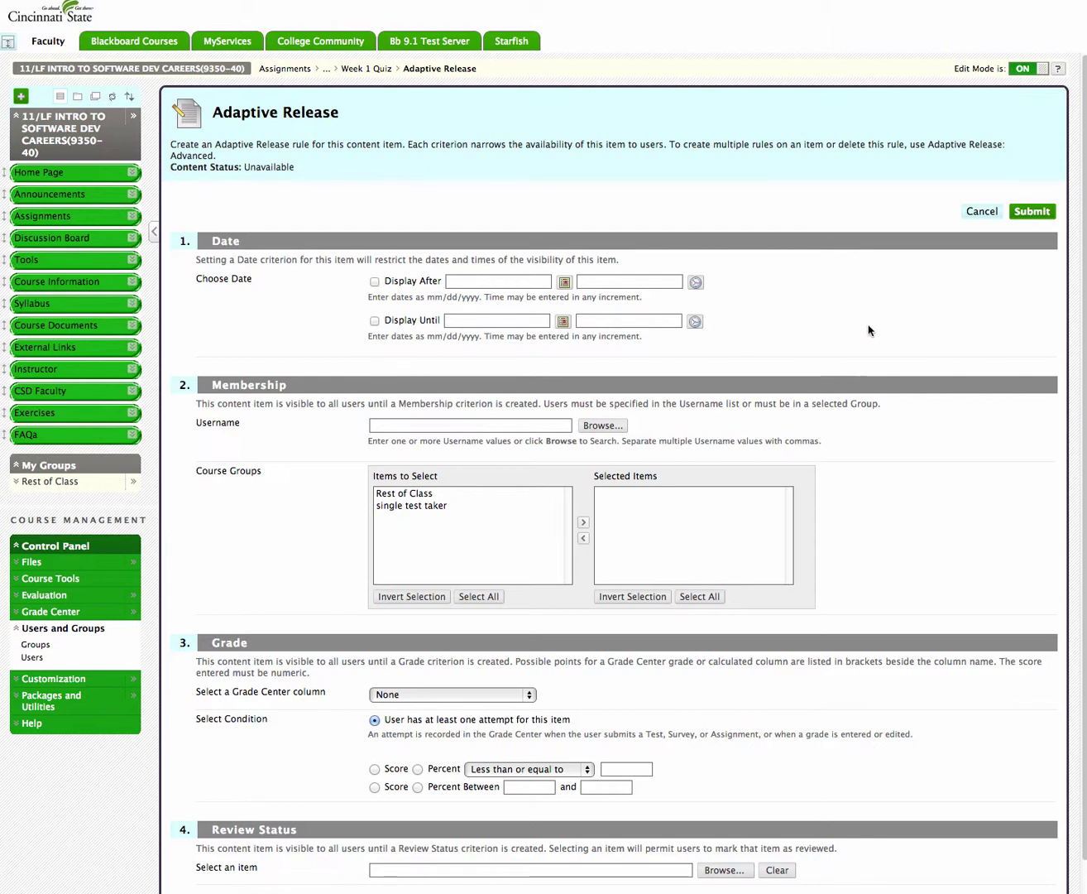
click(403, 493)
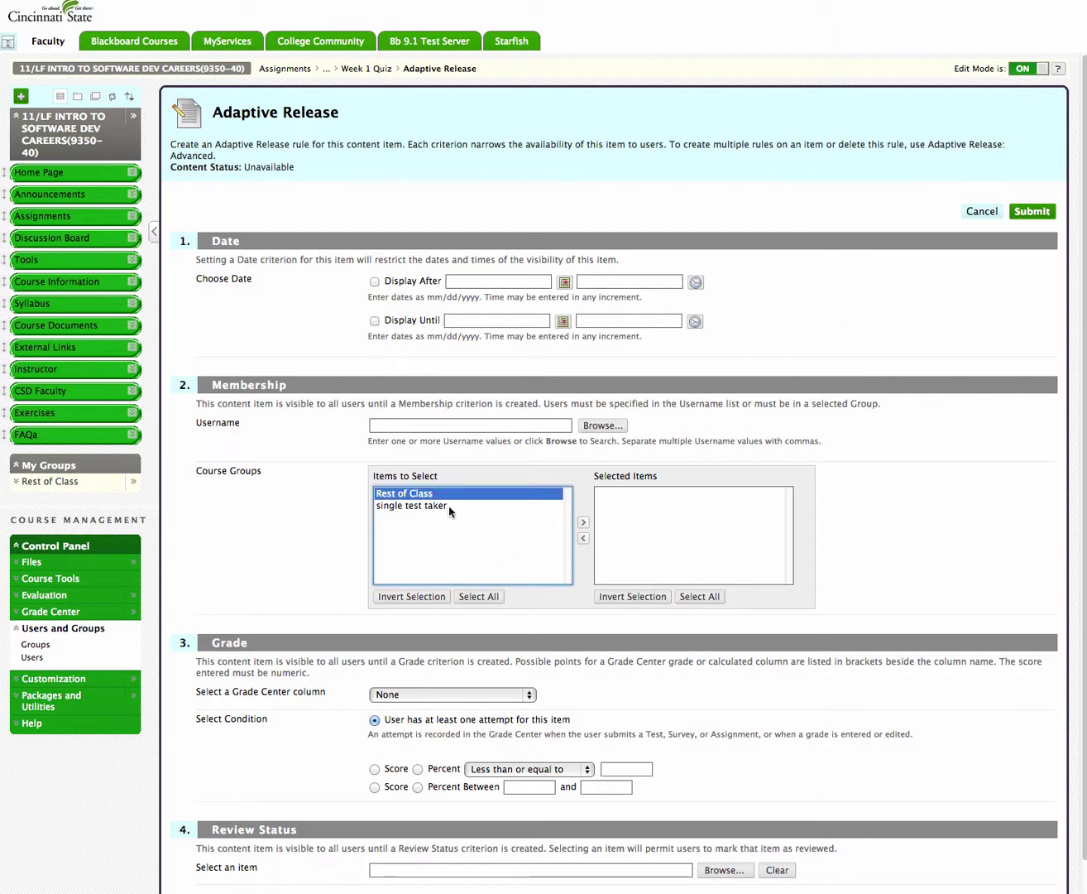
click(585, 523)
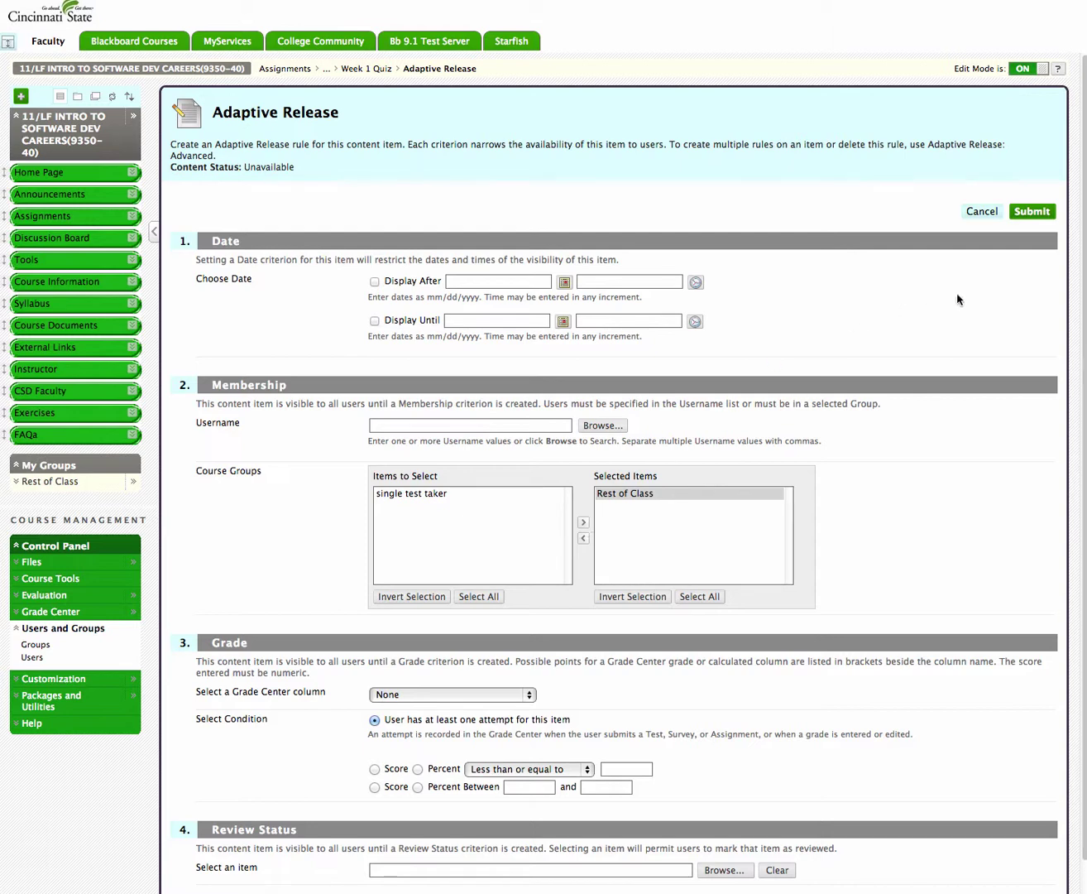
click(1025, 213)
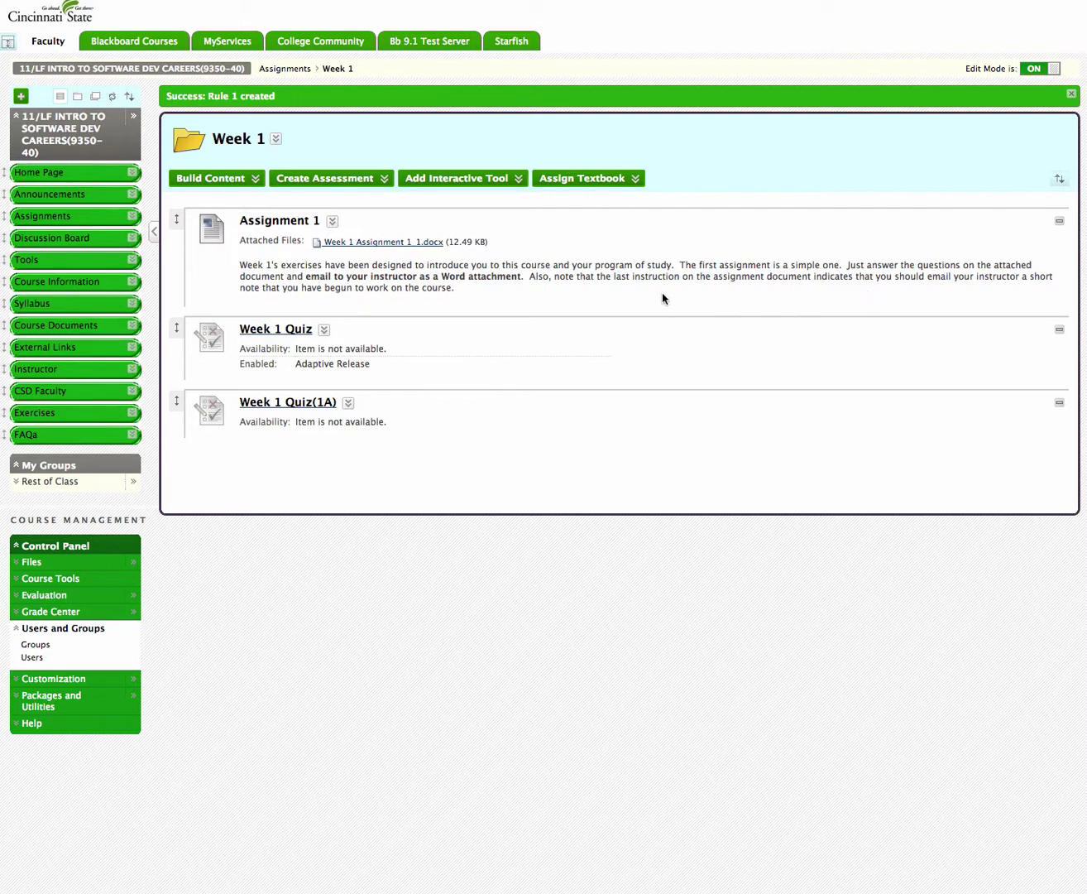
- Create an Adaptive Release rule for Week 1 Quiz(1A) that limits it to the single test taker group
click(347, 402)
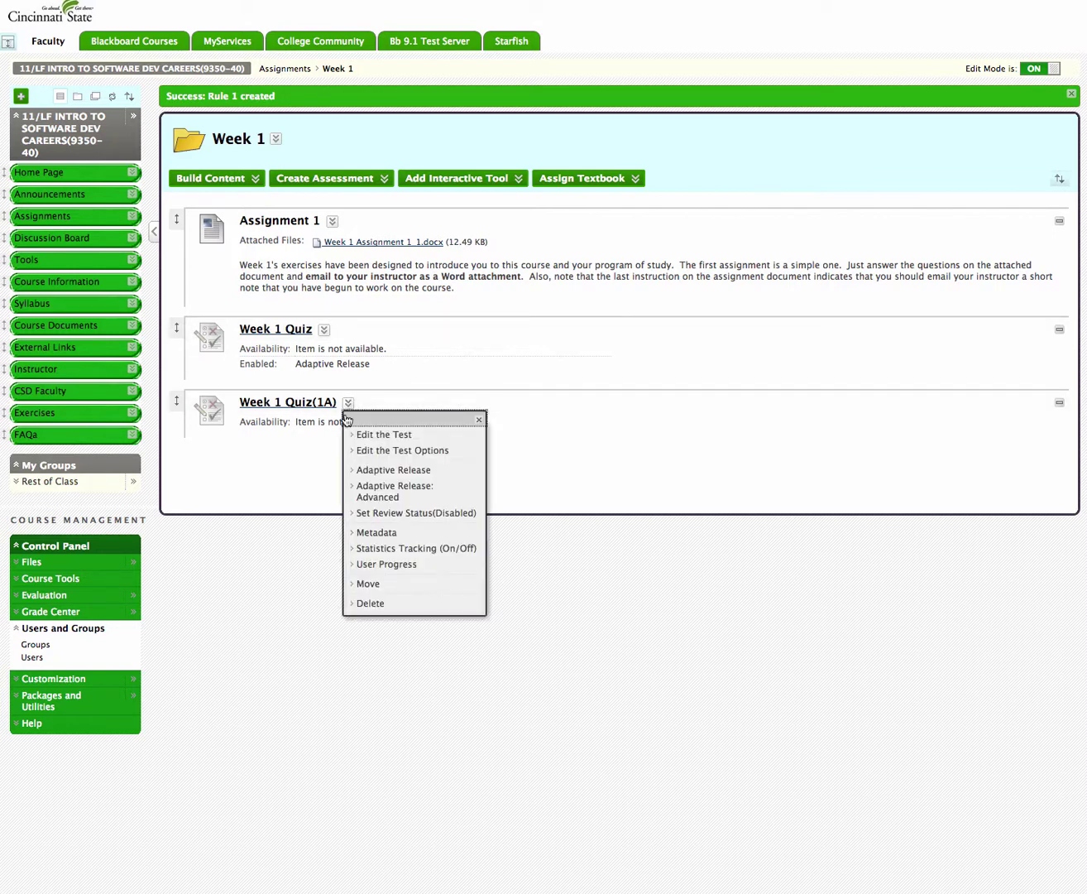
click(364, 470)
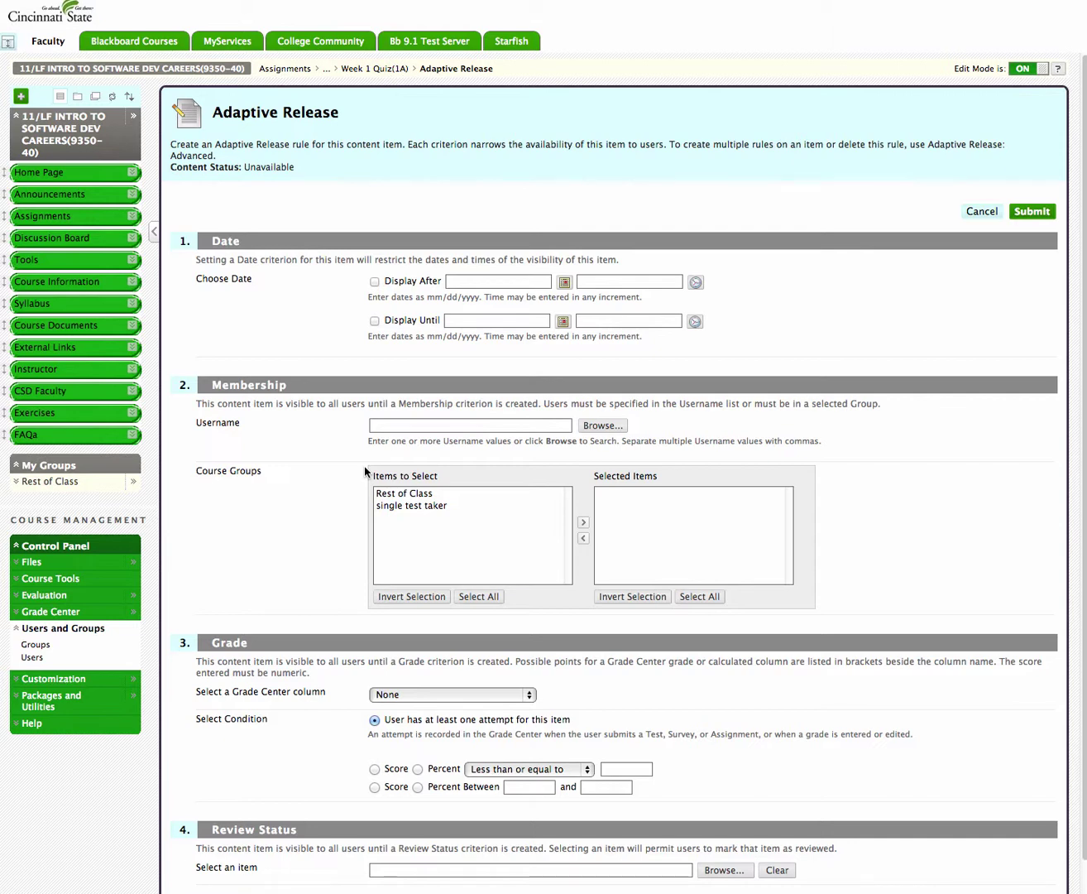
click(392, 506)
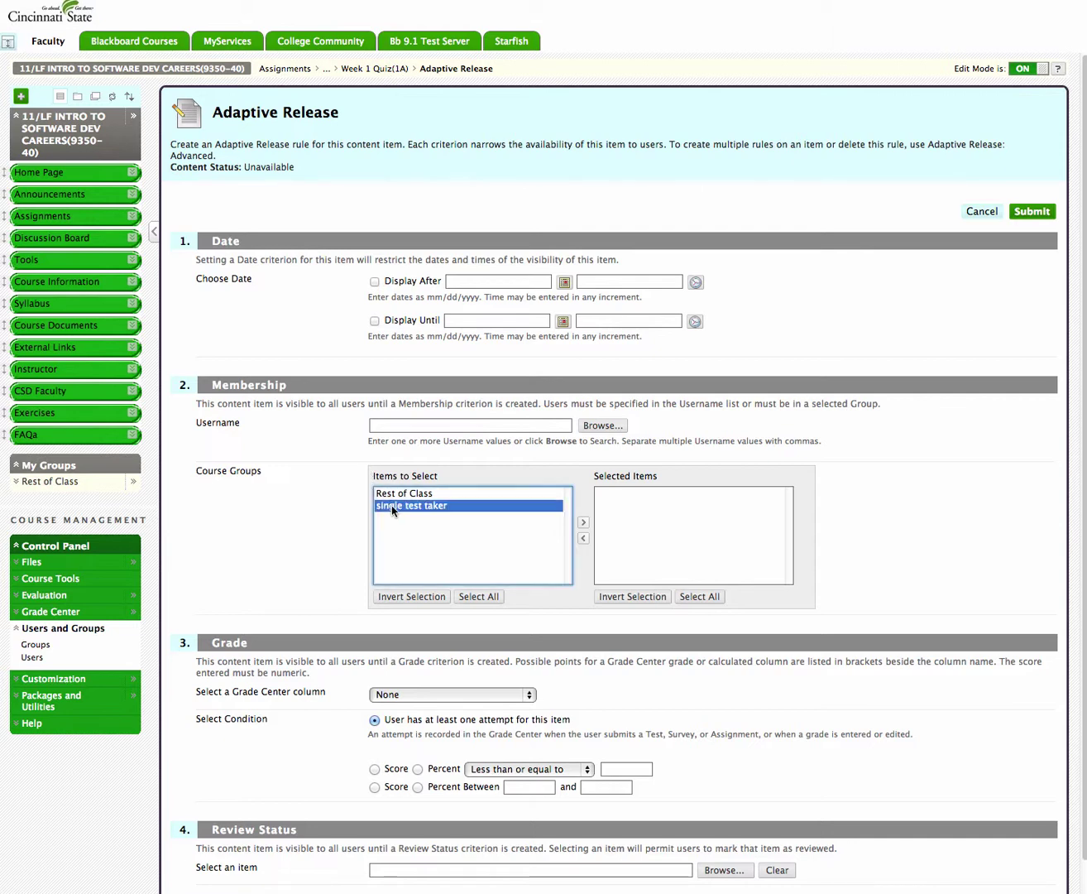
click(584, 522)
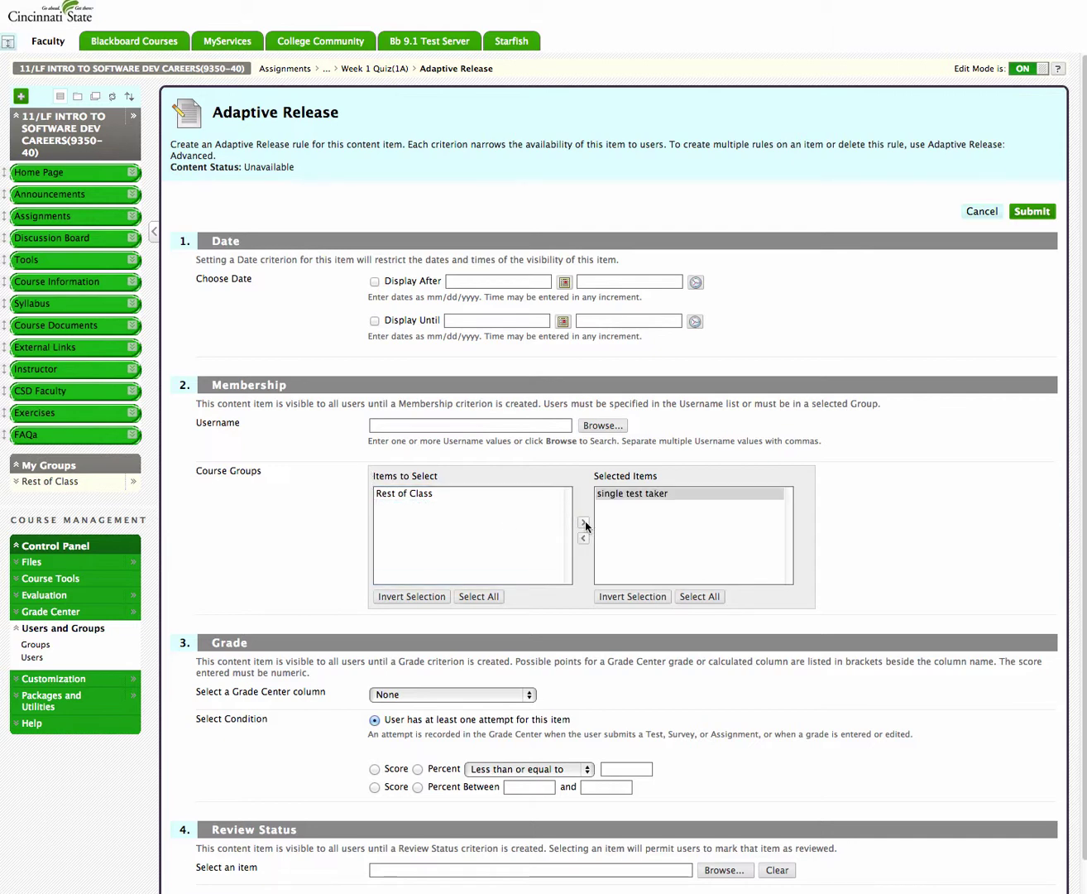
click(1031, 211)
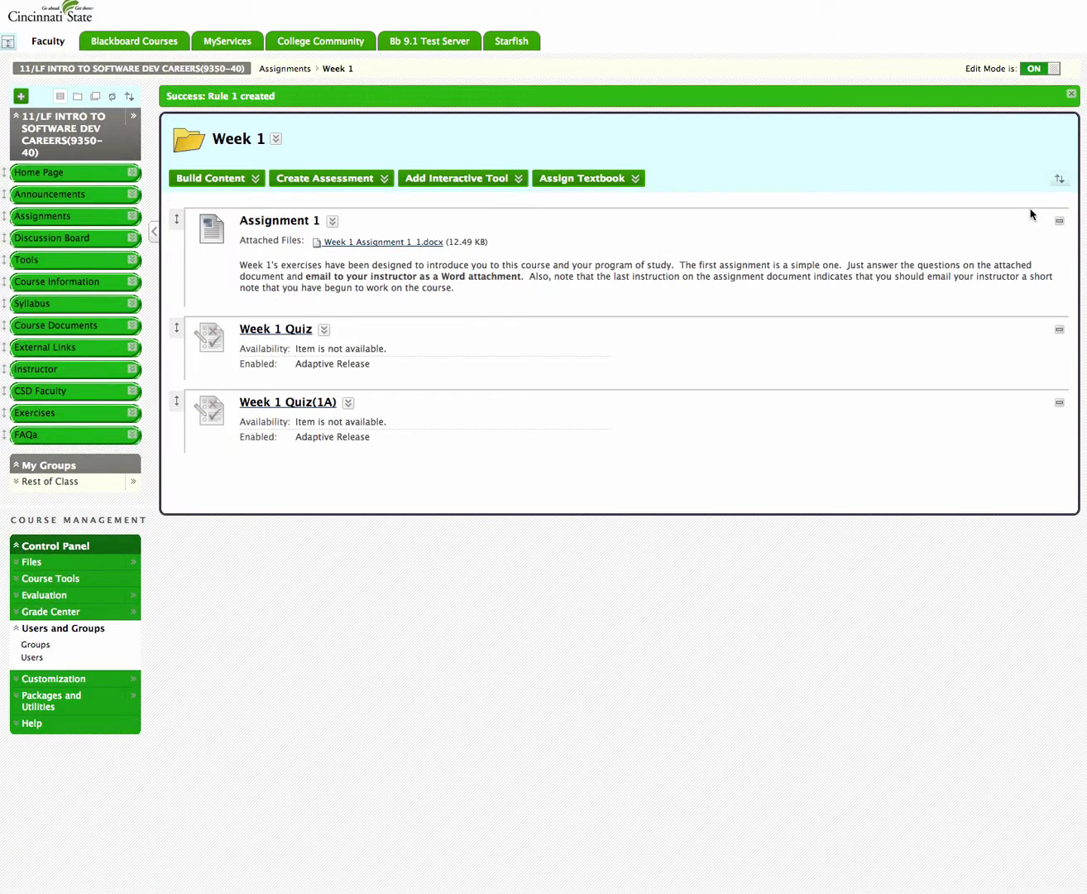